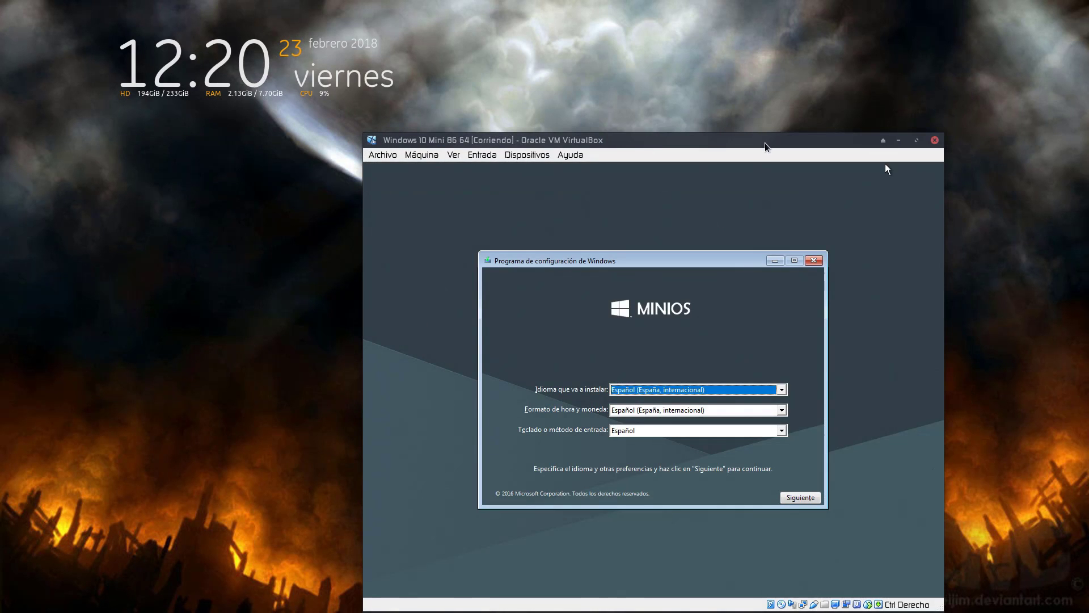
Set the time and currency format to Español (México) and start the Windows installation.
left_click_drag(801, 144, 468, 21)
left_click(448, 288)
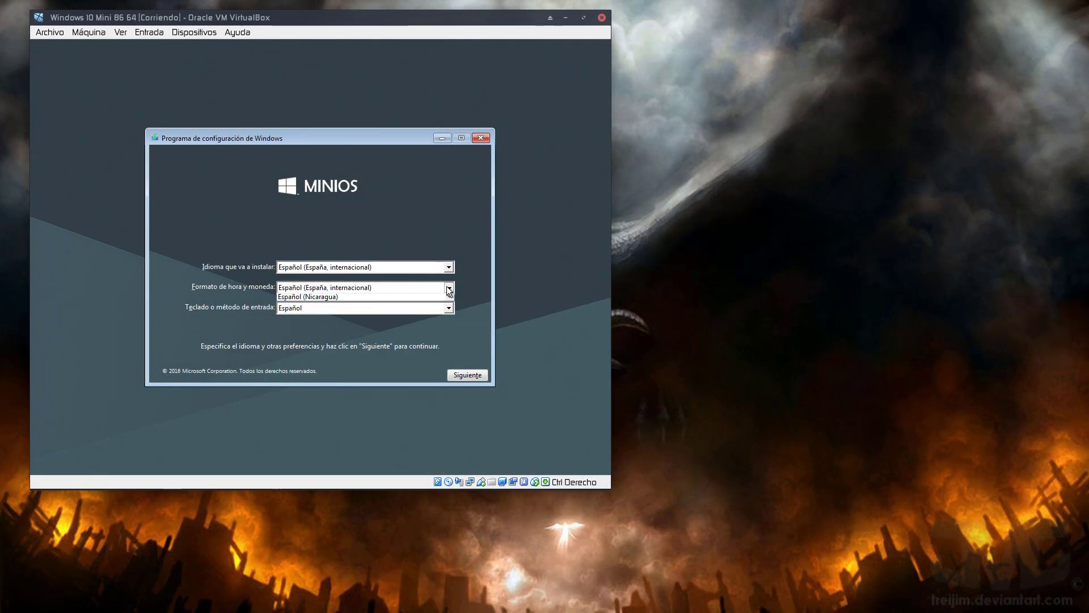
left_click(323, 361)
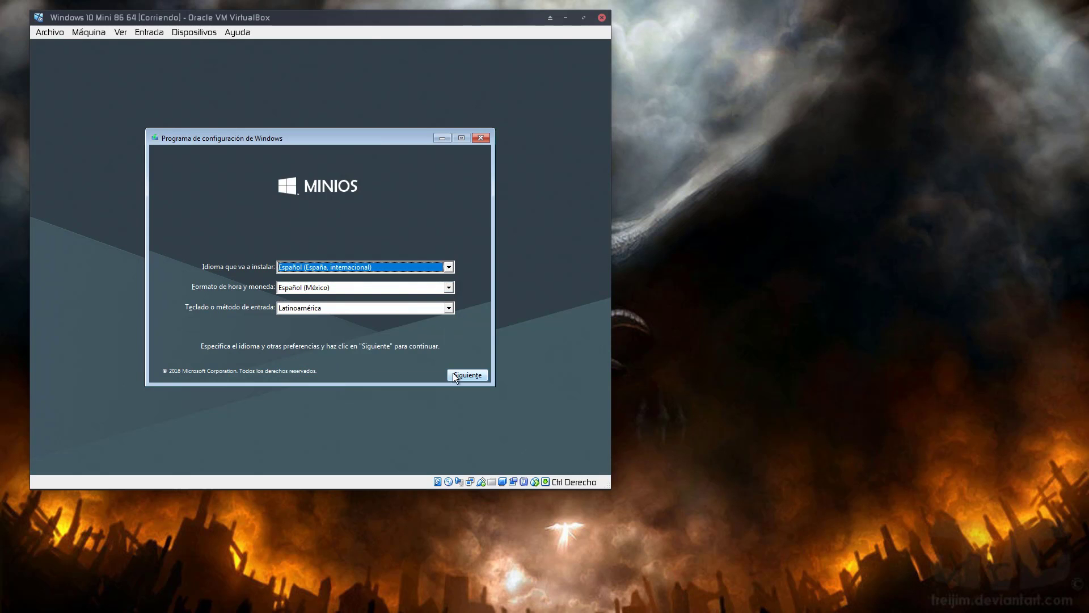
left_click(454, 373)
left_click(344, 262)
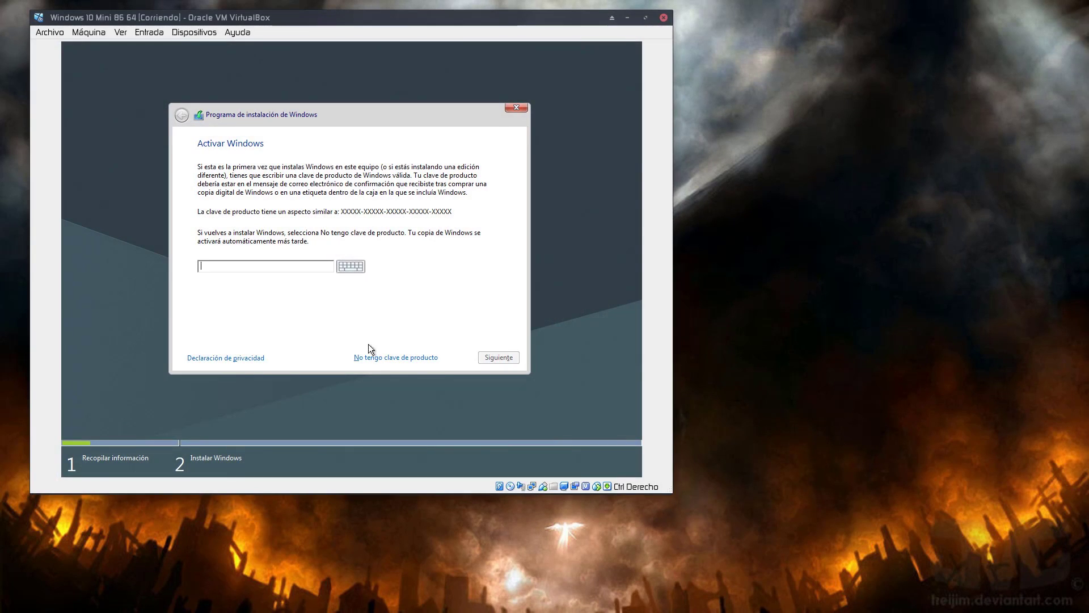
Install Windows10 MiniOS x Doofy x86 without a product key on the unallocated space of drive 0.
left_click(370, 357)
left_click(463, 189)
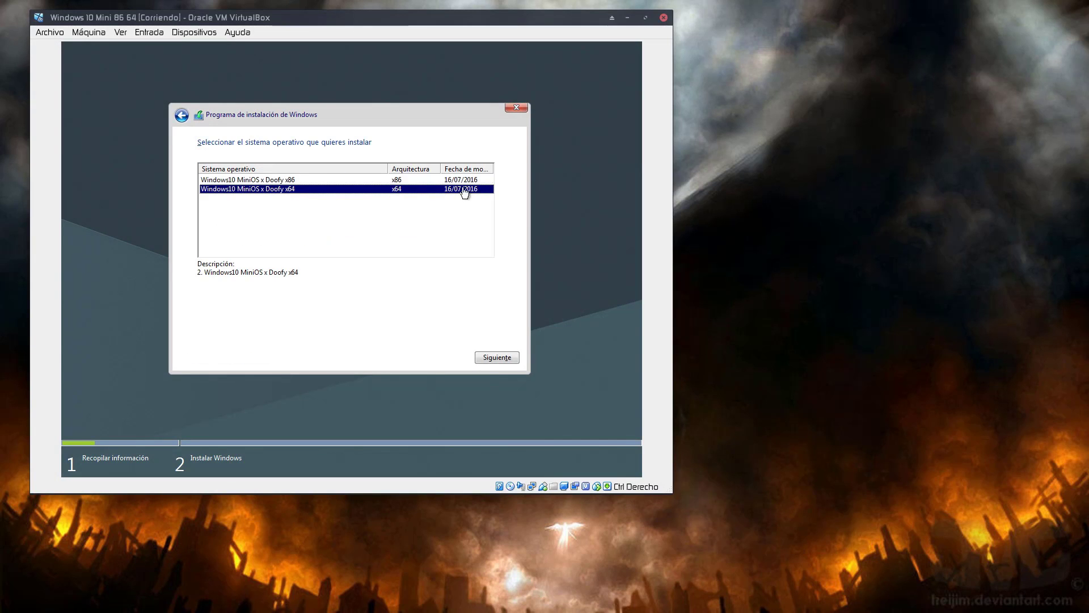
left_click(278, 180)
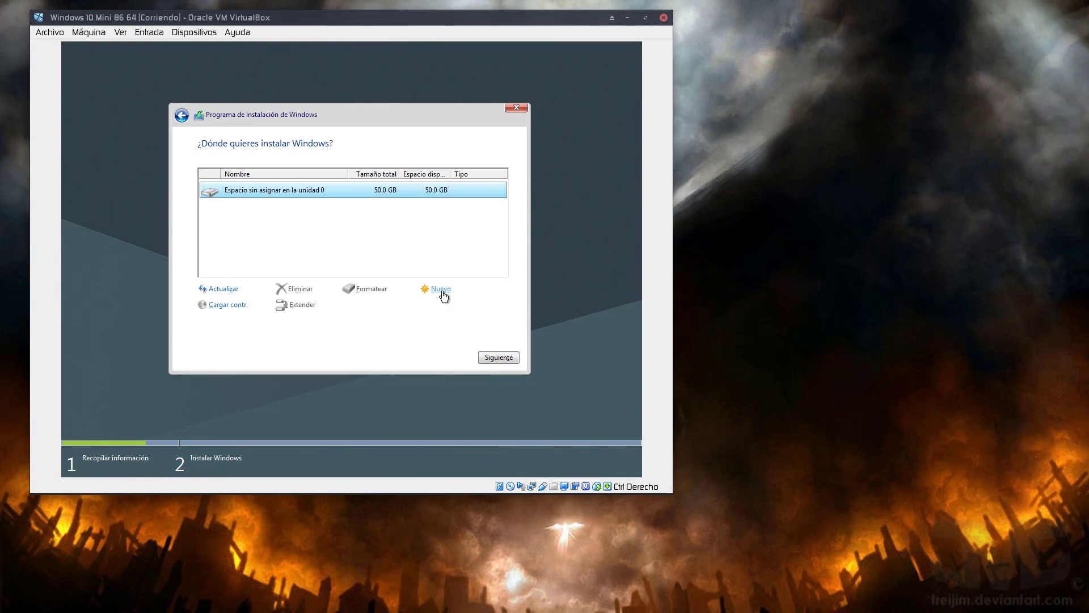
left_click(499, 357)
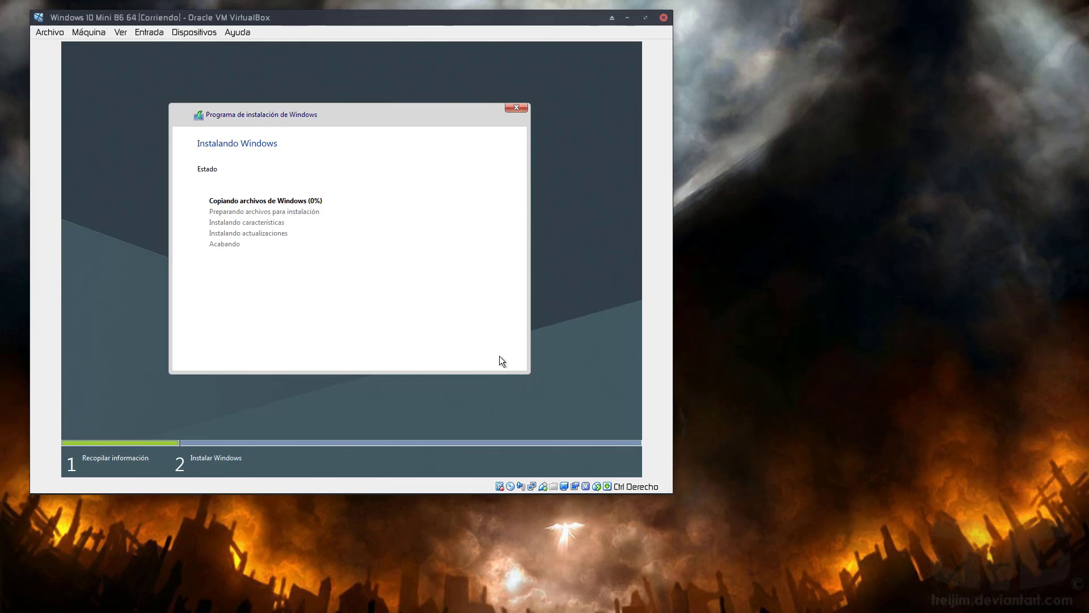
Switch the virtual machine window to scaled mode and reposition it on the host desktop.
left_click(120, 32)
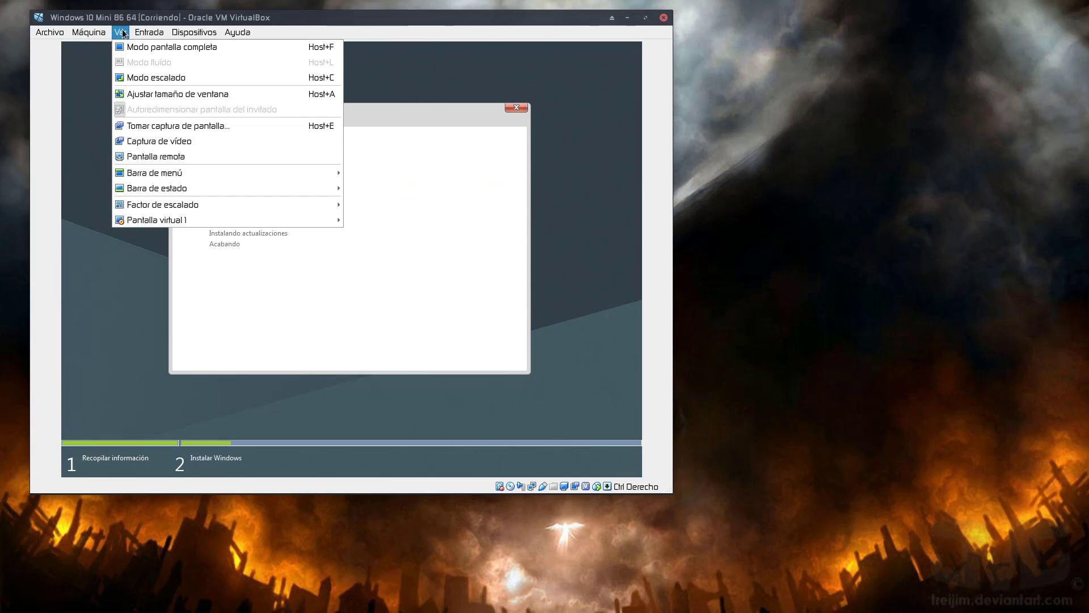
left_click(201, 81)
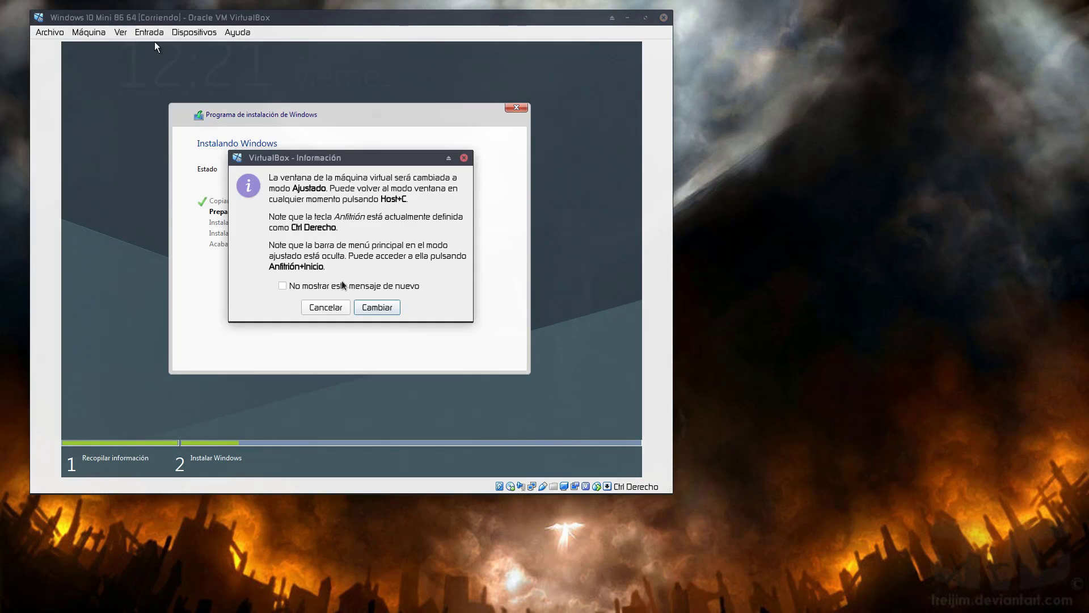
left_click(375, 307)
left_click_drag(620, 170, 233, 38)
left_click(378, 34)
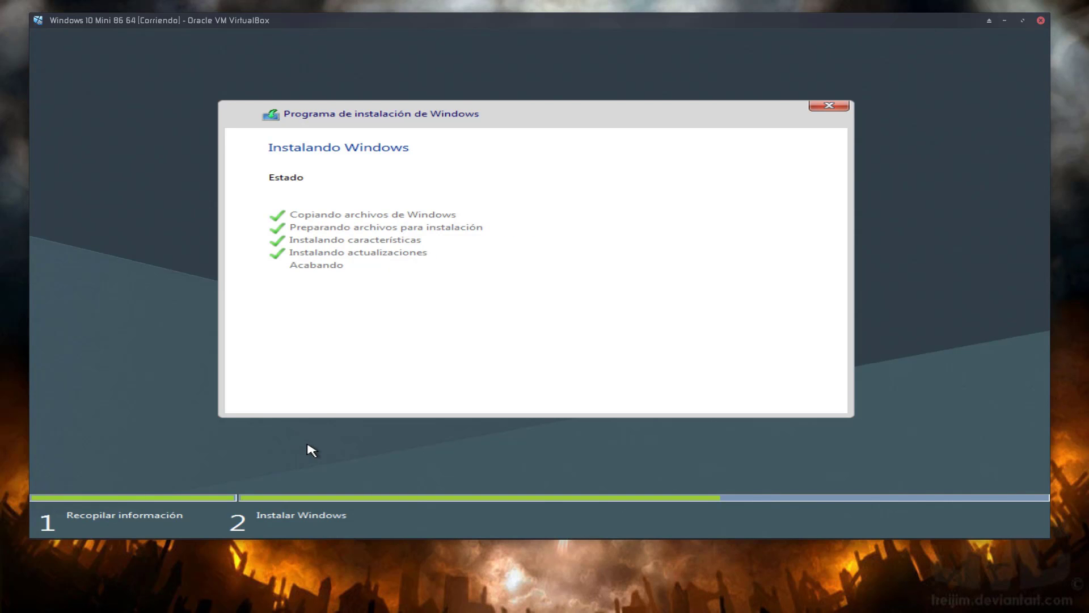
Accept the express settings and choose to join a local Active Directory domain.
left_click(731, 398)
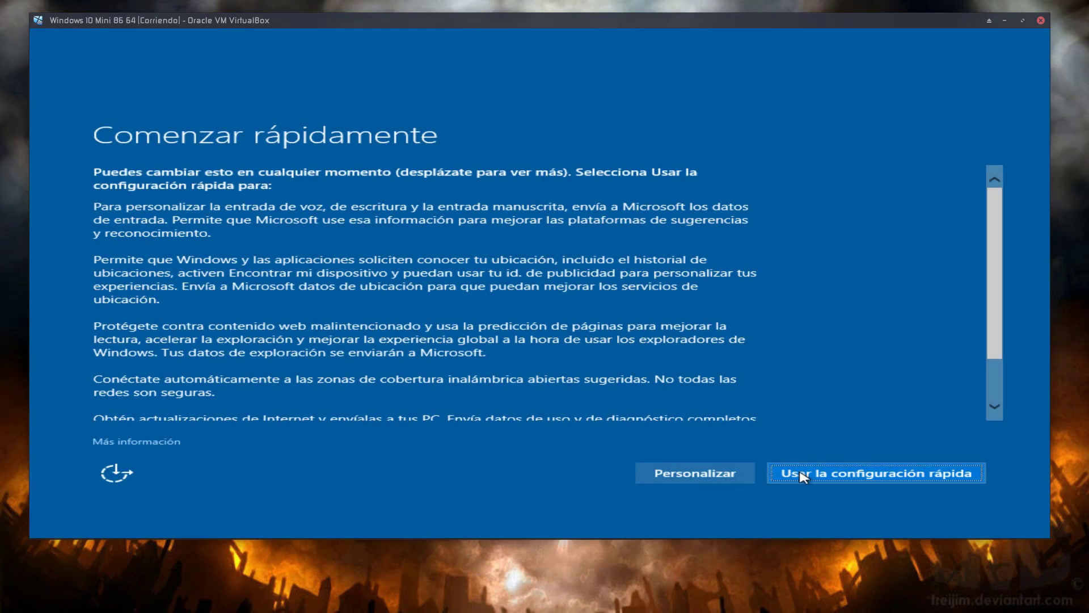
left_click(800, 476)
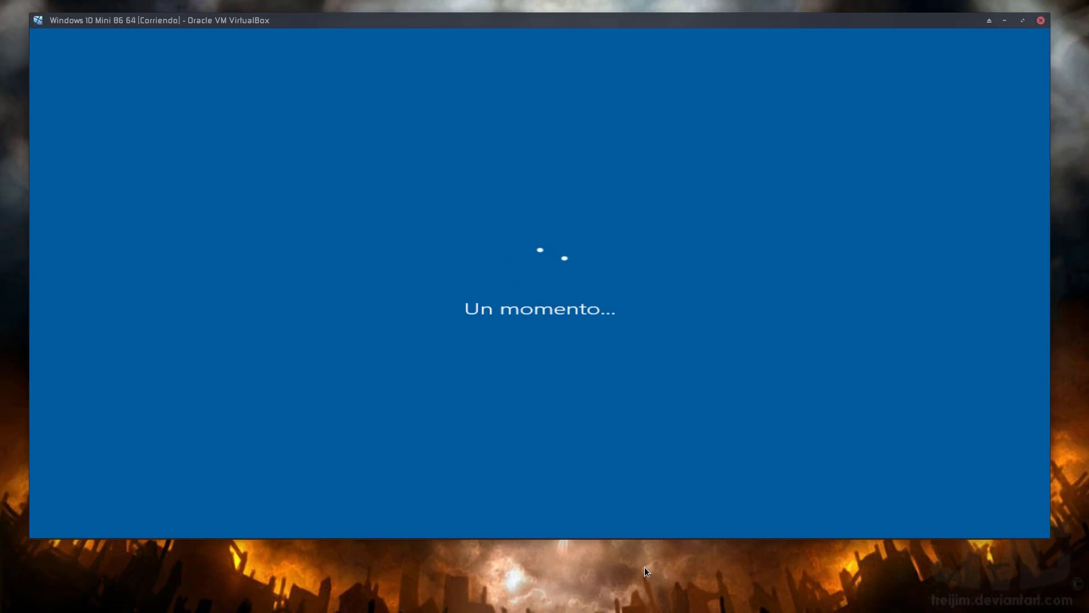
left_click(385, 296)
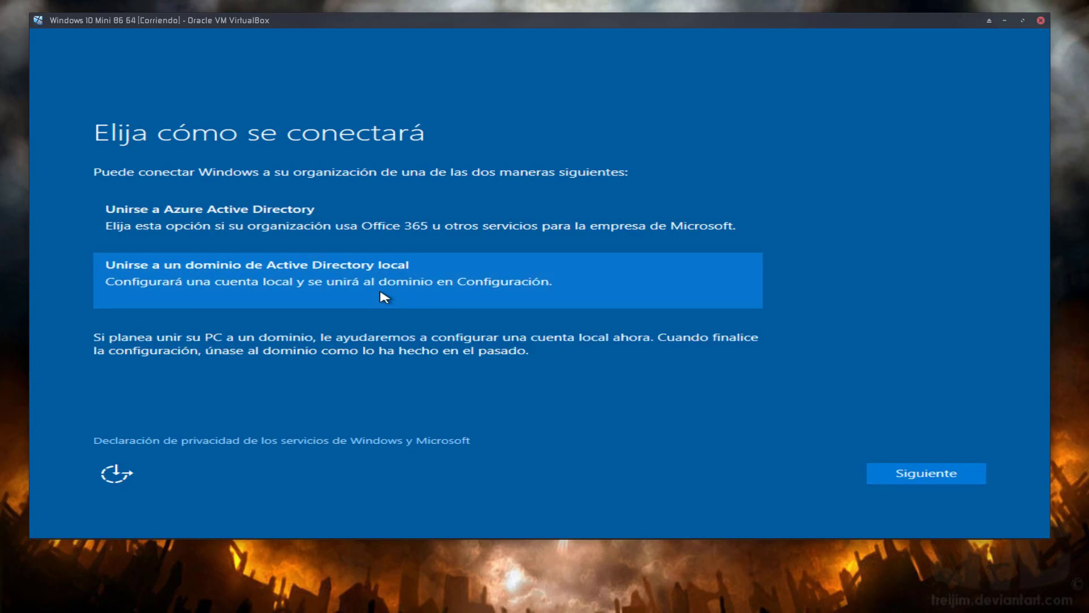
left_click(919, 475)
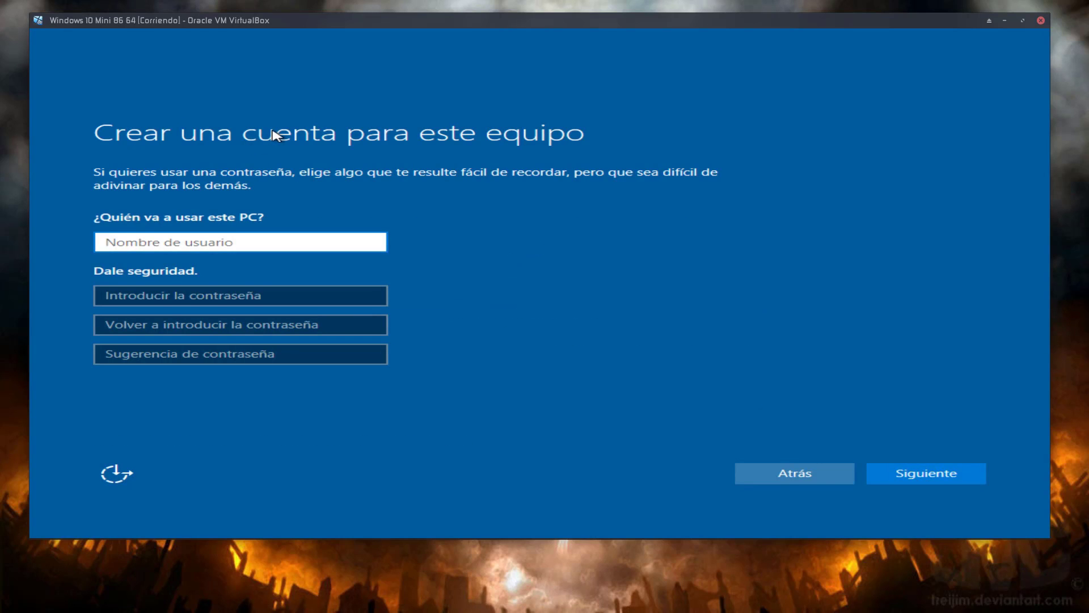
Finish creating the local user account and allow other devices on the network to detect this PC.
left_click(929, 474)
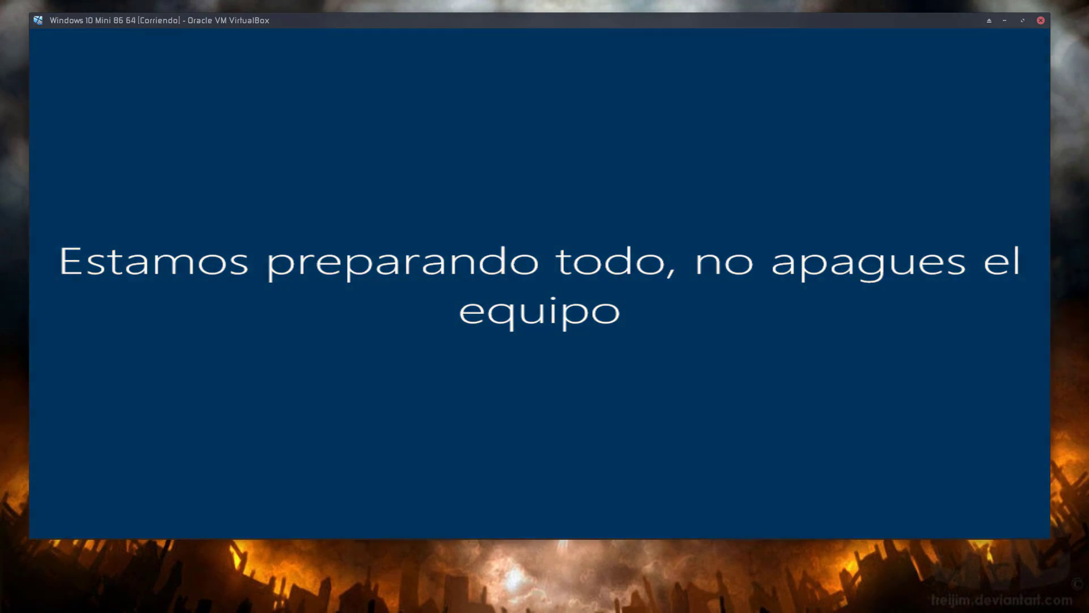
mouse_move(107, 610)
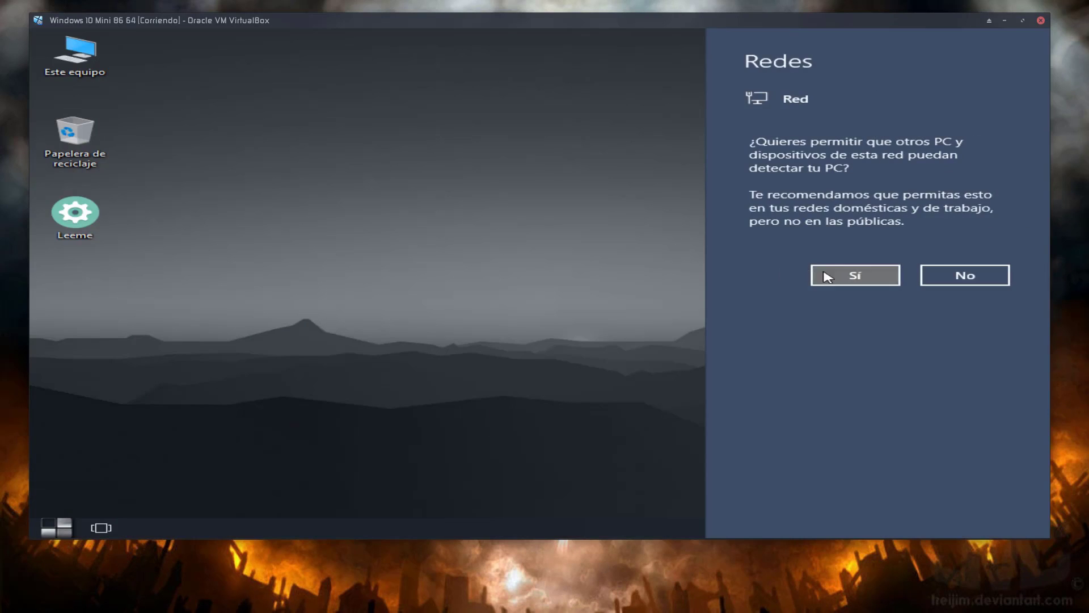
left_click(823, 273)
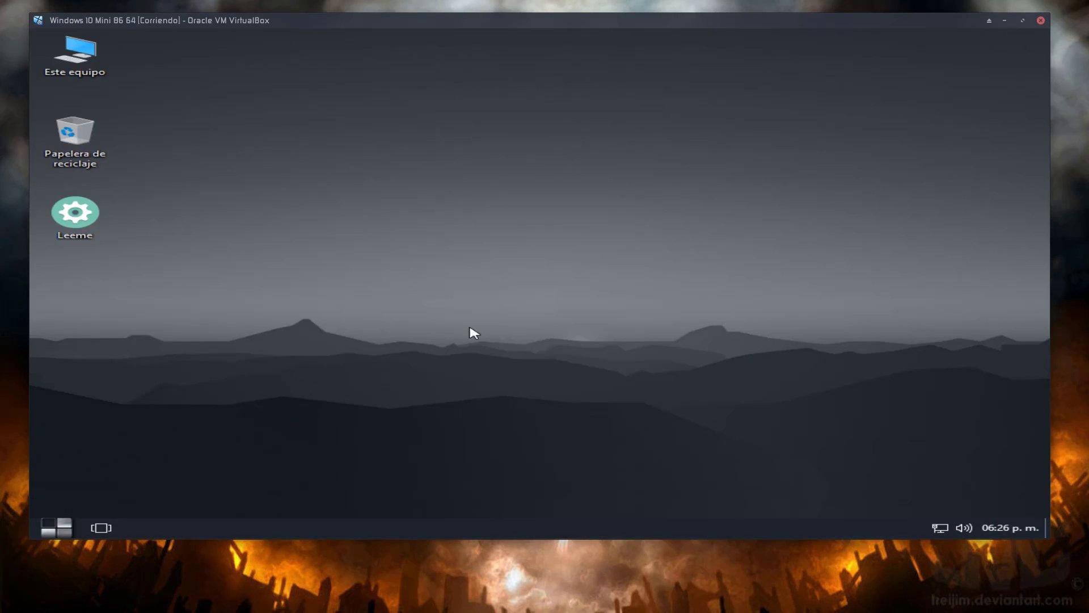
Review the computer's system properties, including edition, system type and activation, and close the window.
right_click(74, 57)
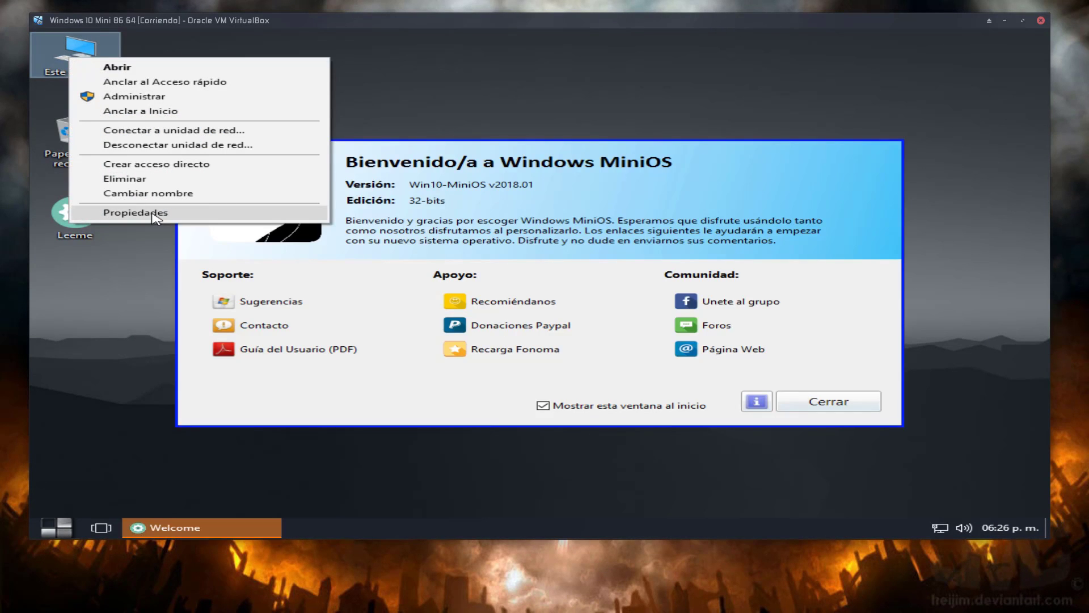
left_click(152, 213)
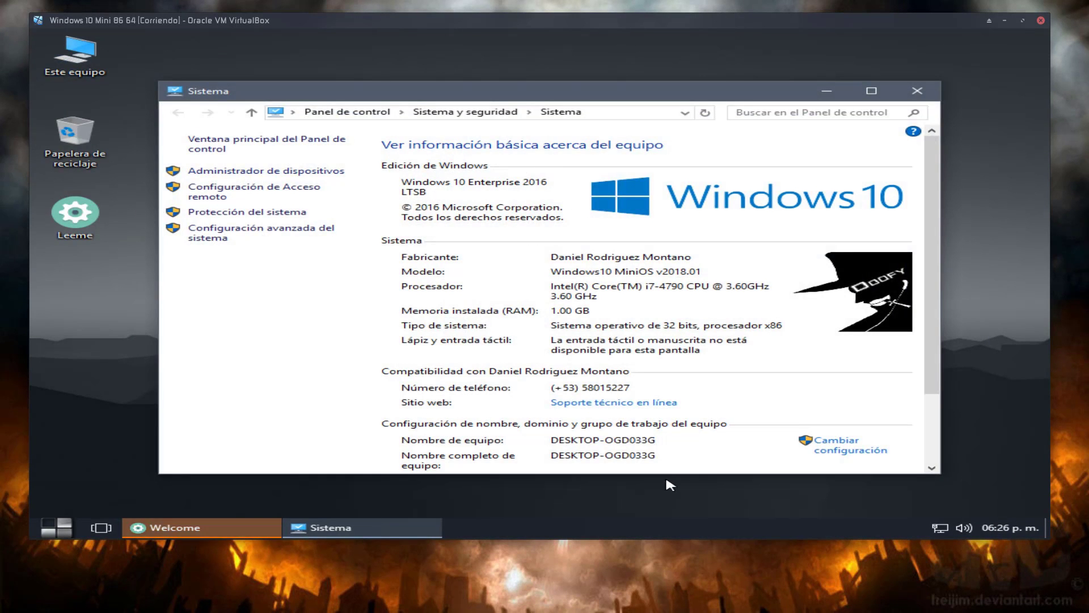
scroll(454, 409, "down", 3)
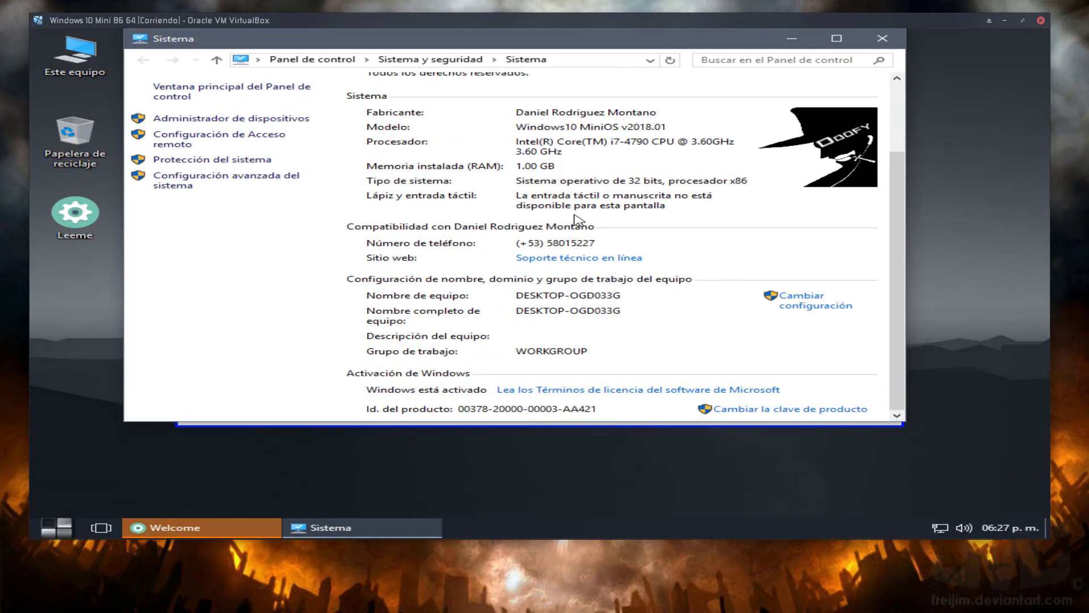
scroll(763, 218, "up", 3)
left_click(880, 41)
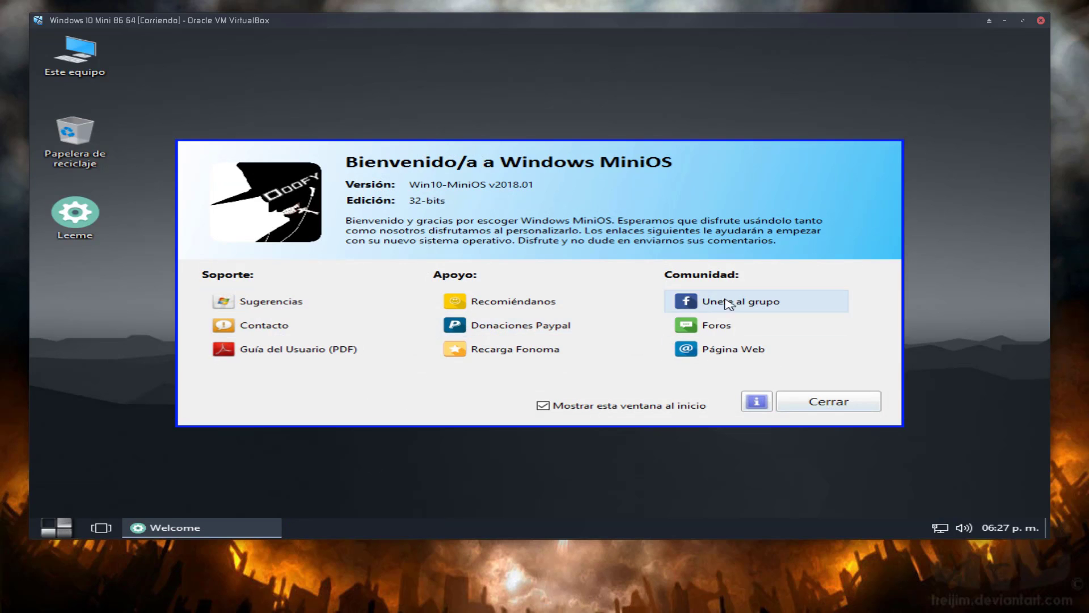
Close the MiniOS welcome window and open the Task Manager.
left_click(822, 400)
right_click(505, 531)
left_click(557, 468)
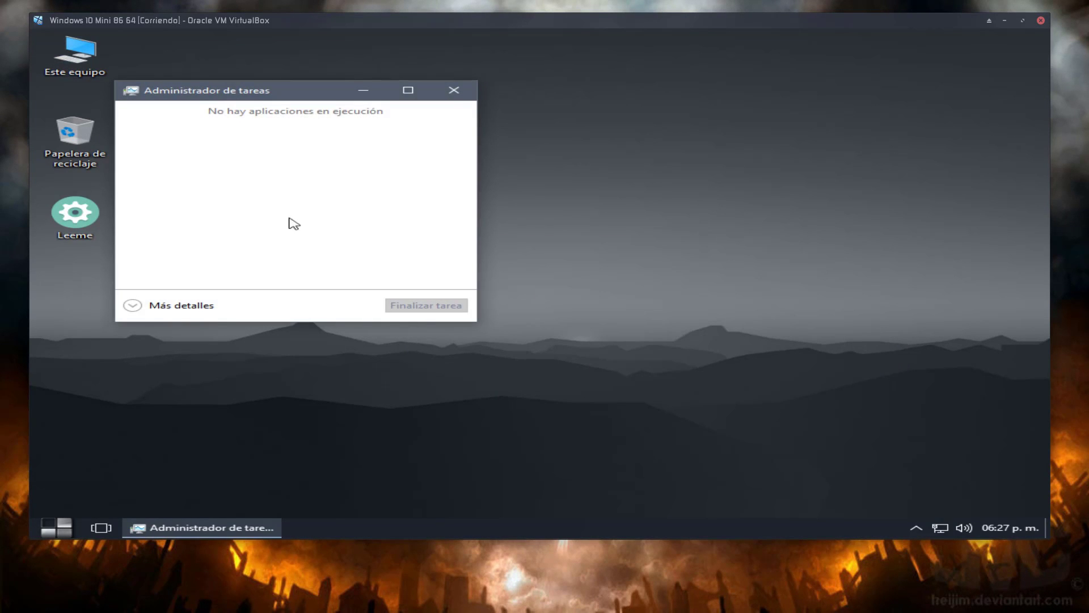
Examine the detailed CPU, memory and disk performance graphs in the Task Manager, leaving it minimized.
left_click(199, 307)
left_click(222, 123)
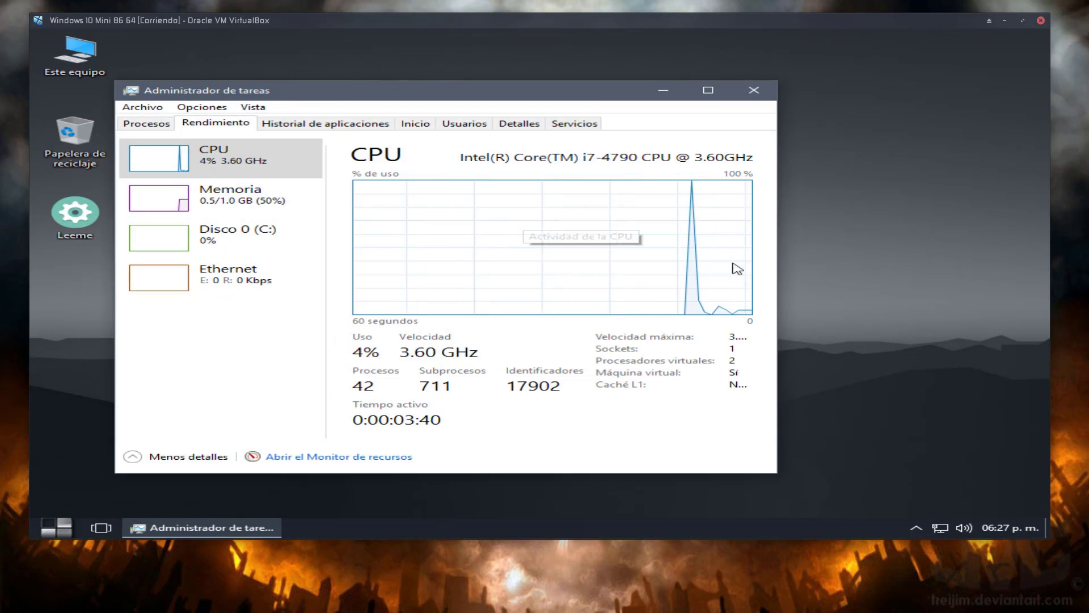
left_click(244, 195)
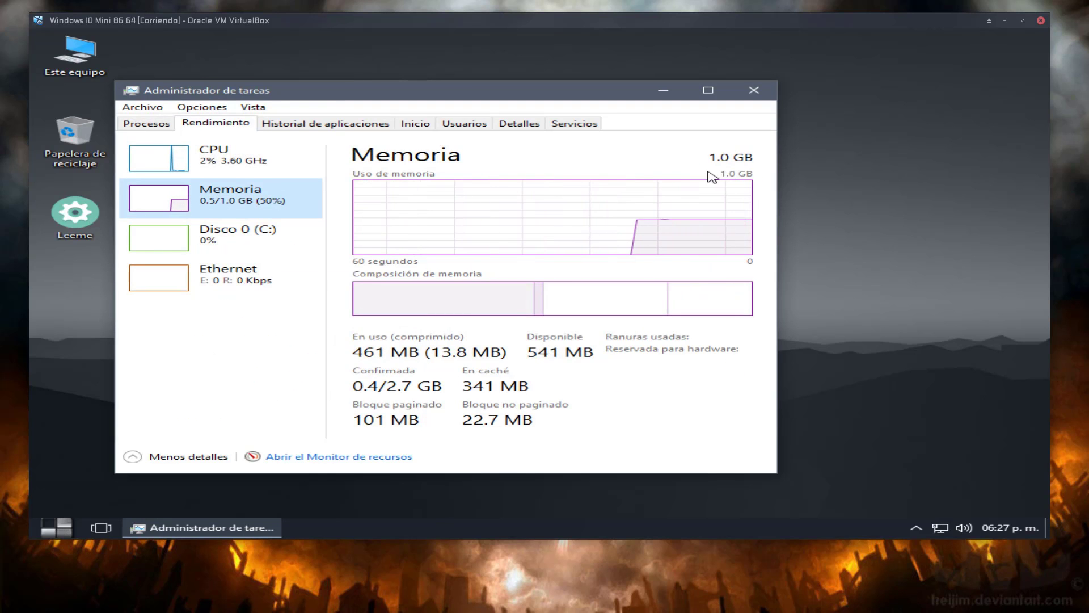
left_click(239, 233)
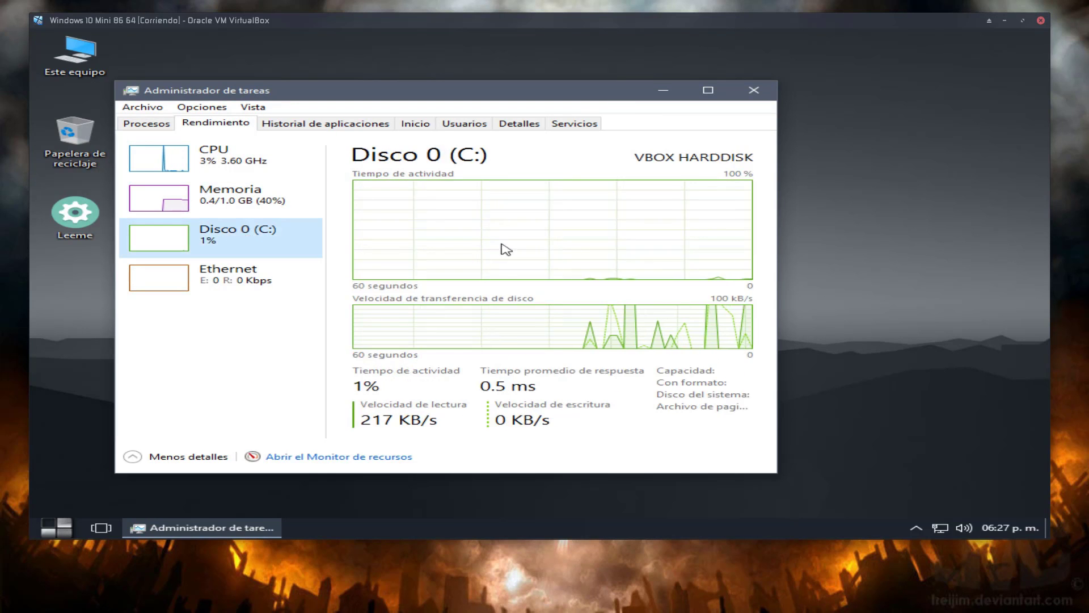
key("Up")
left_click(664, 89)
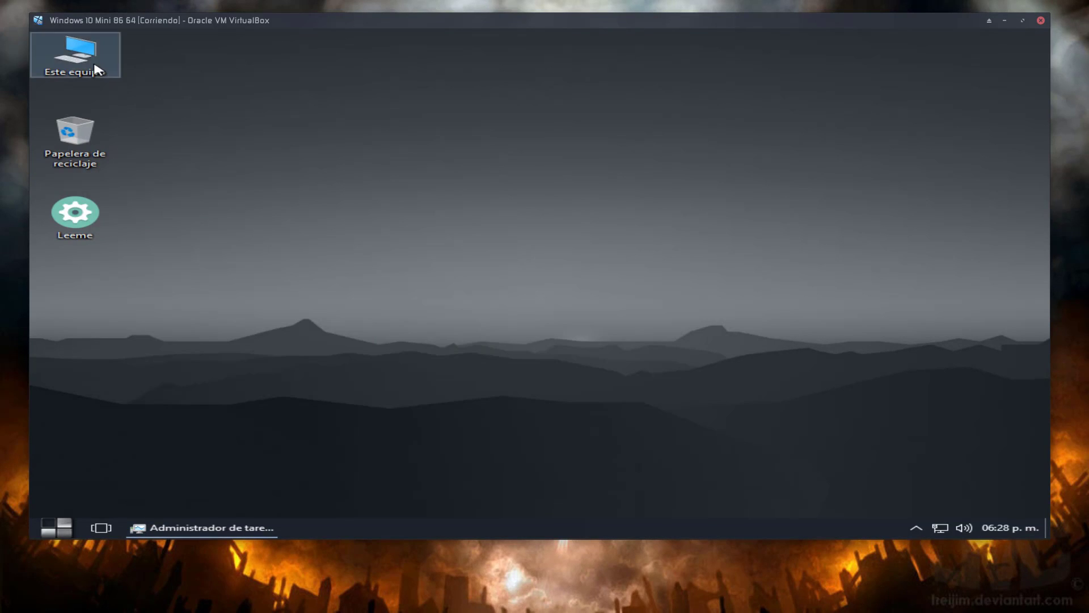
Check the properties of the SYSTEM (C:) drive under Este equipo and close the windows.
double_click(76, 54)
right_click(482, 318)
left_click(499, 308)
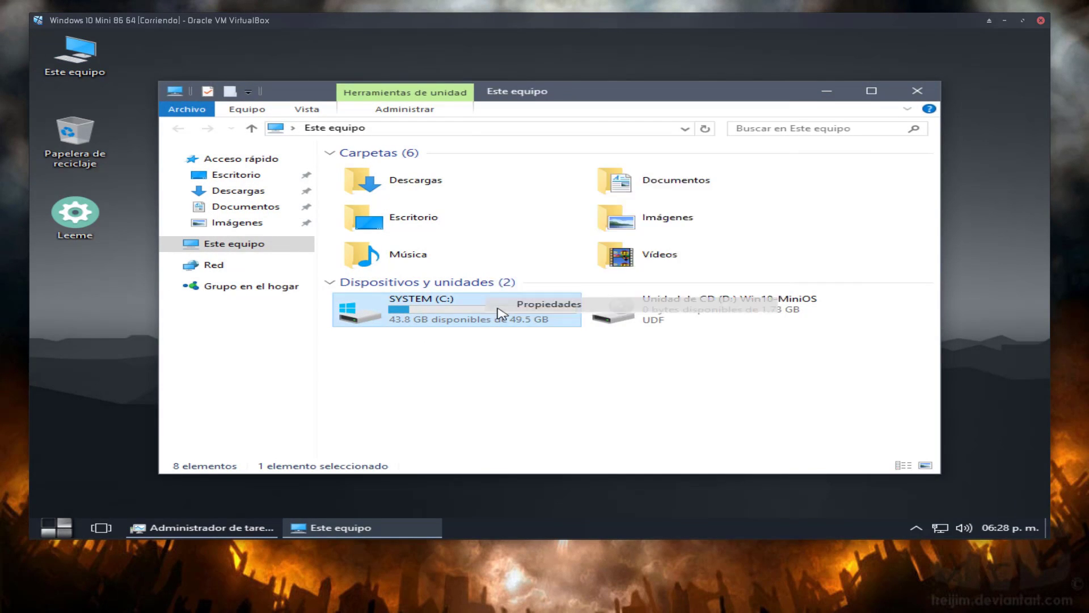
left_click(645, 498)
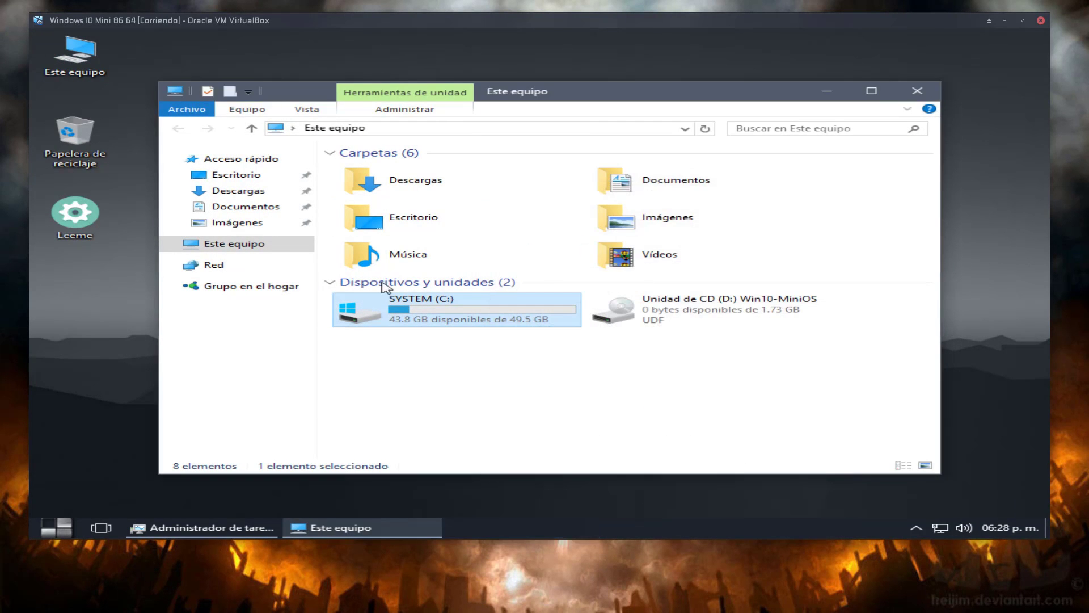
left_click(917, 91)
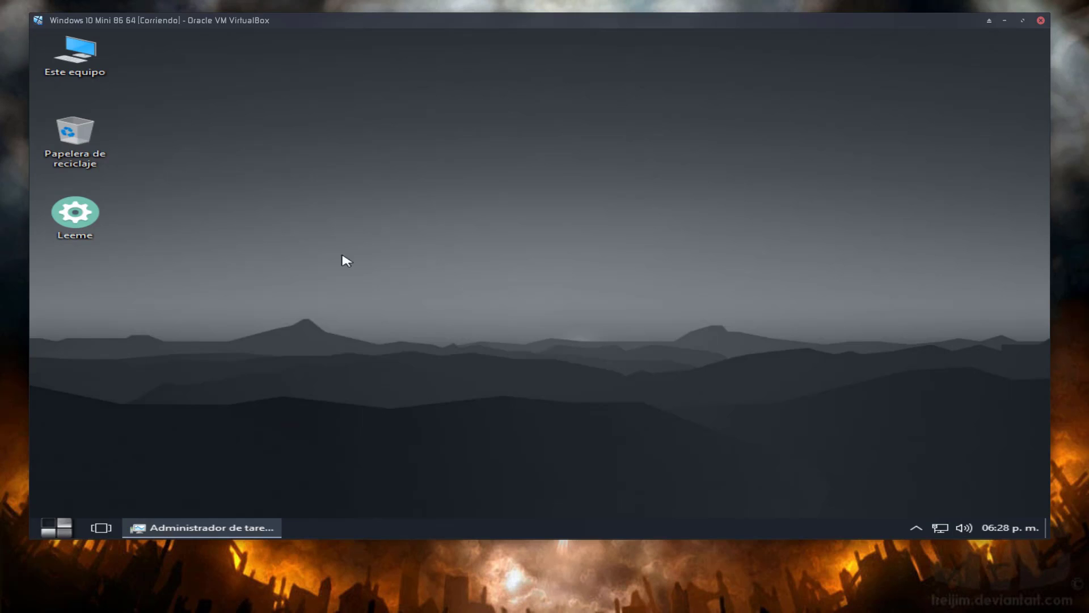
Launch the desktop gadgets from the 8GadgetPack program folder.
left_click(47, 528)
left_click(182, 474)
left_click(119, 267)
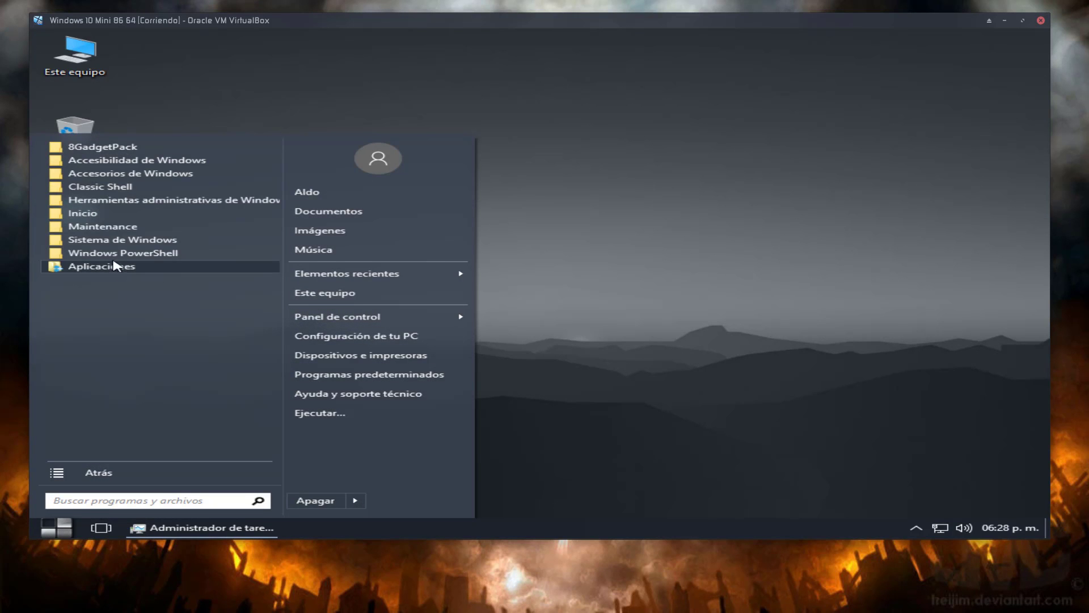
left_click(113, 149)
left_click(110, 176)
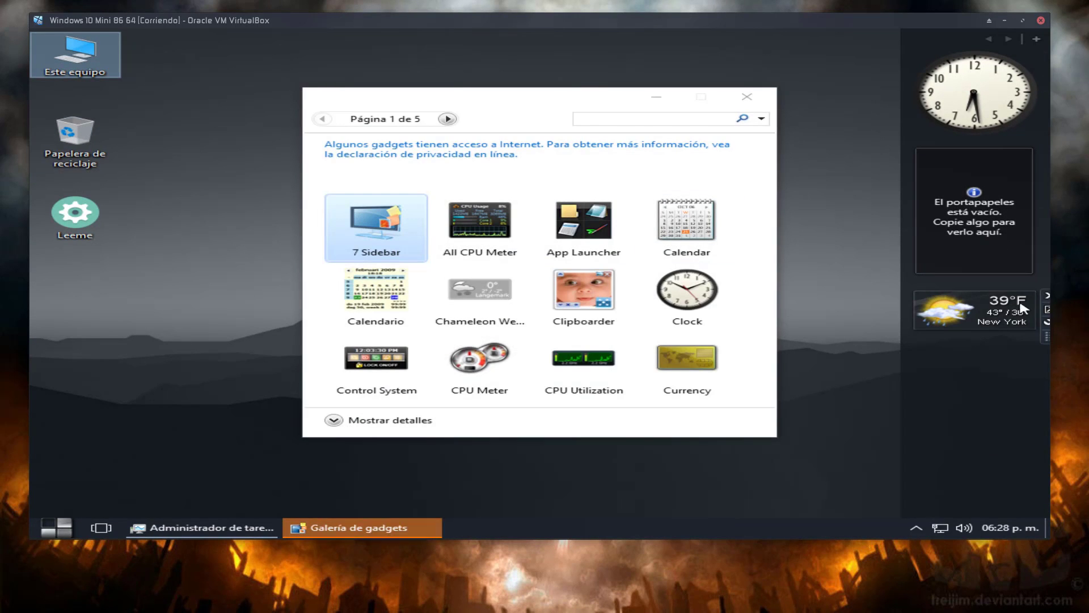
Browse through all five pages of the gadget gallery and close it.
left_click(447, 118)
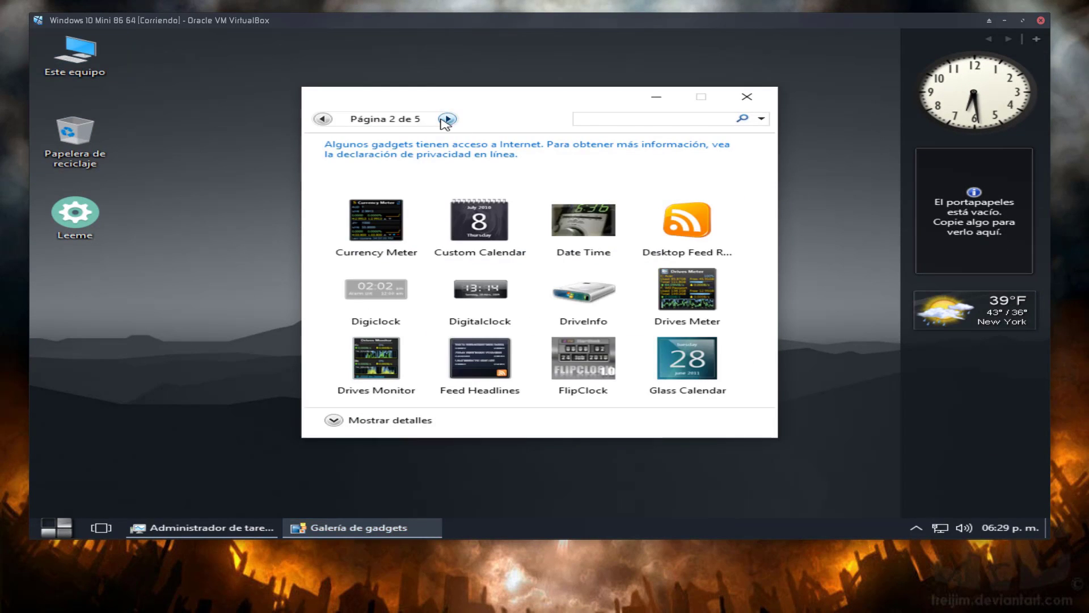
left_click(447, 118)
left_click(447, 119)
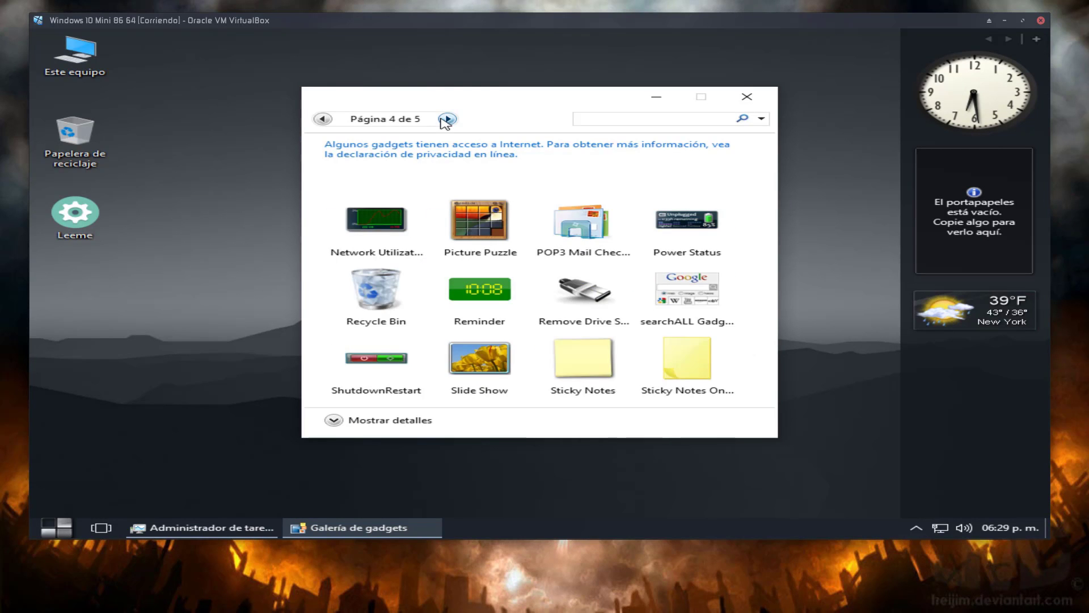
left_click(447, 119)
left_click(747, 96)
Check the memory usage in the Task Manager with the gadgets running, and minimize it again.
key("ctrl+shift+Escape")
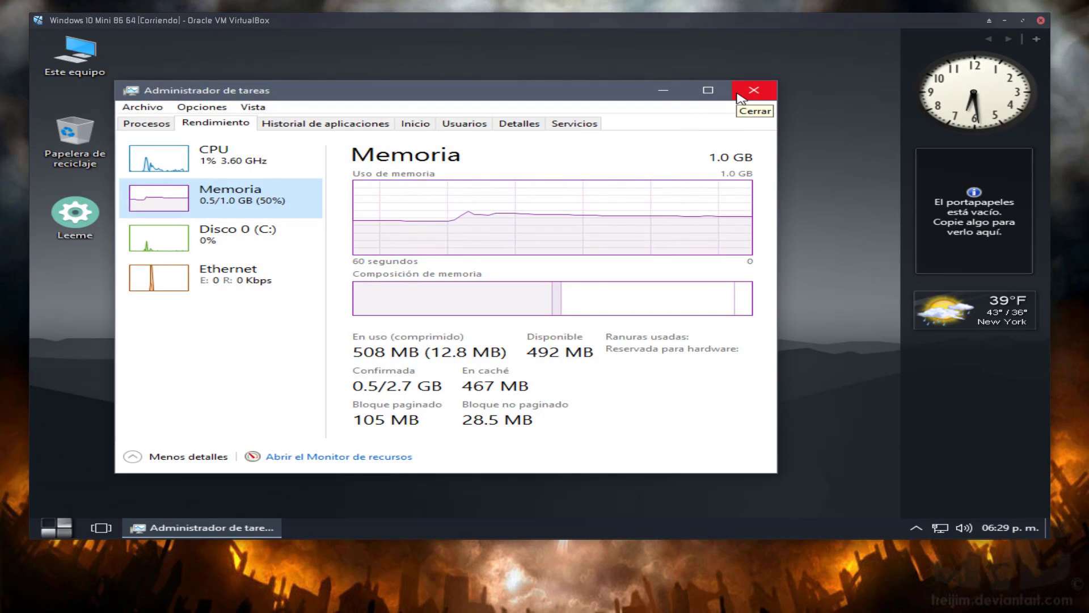
left_click(663, 90)
Open the Sistema settings in Configuración and review the Windows and PC details on the Acerca de page.
left_click(56, 527)
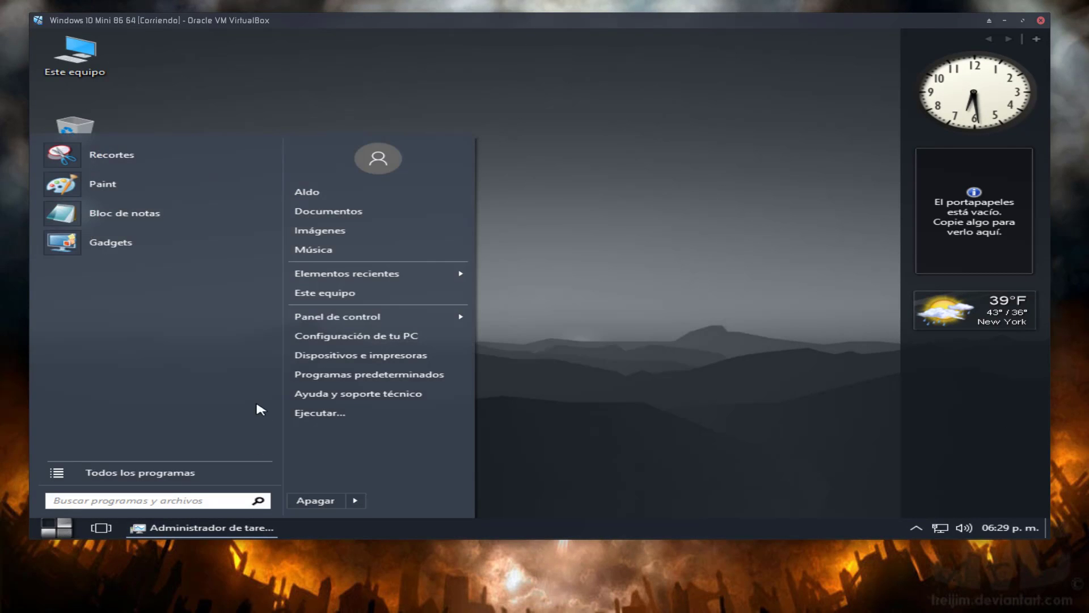
left_click(213, 473)
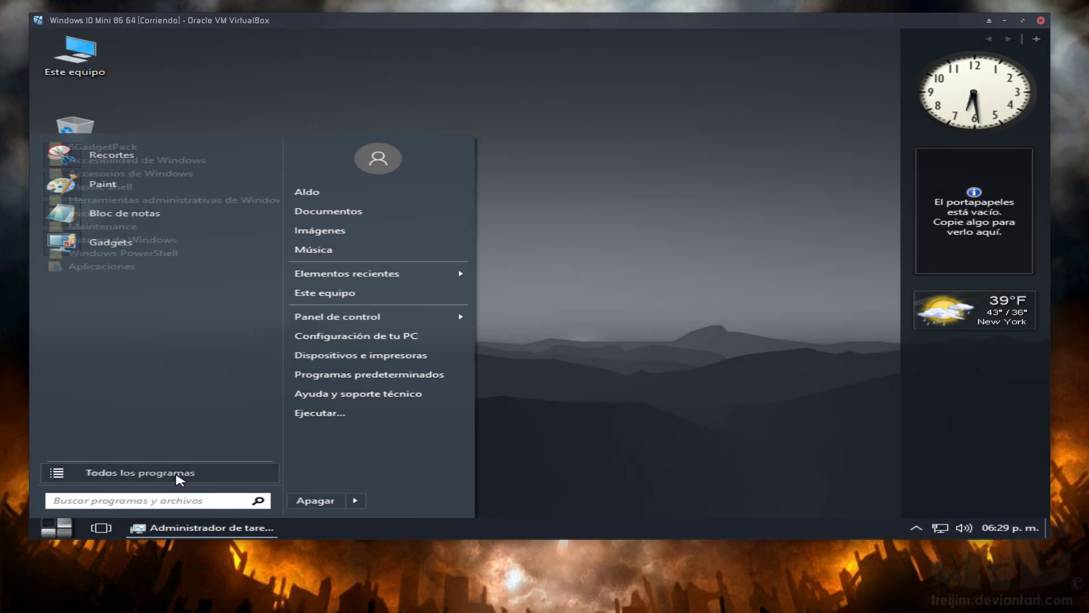
left_click(68, 262)
left_click(86, 281)
scroll(282, 377, "up", 2)
left_click(179, 260)
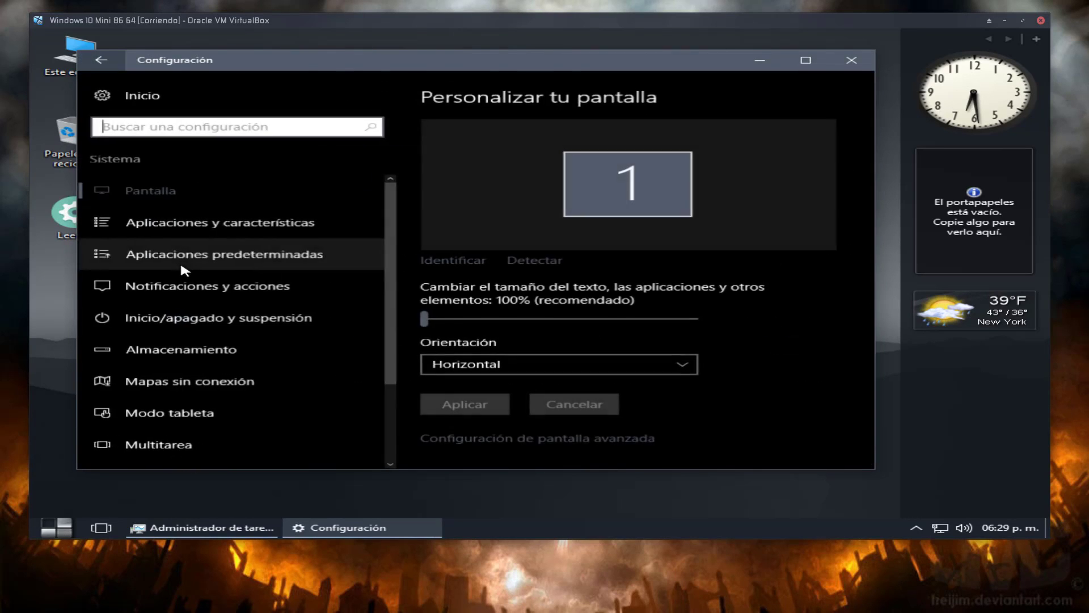
scroll(179, 260, "down", 3)
left_click(243, 397)
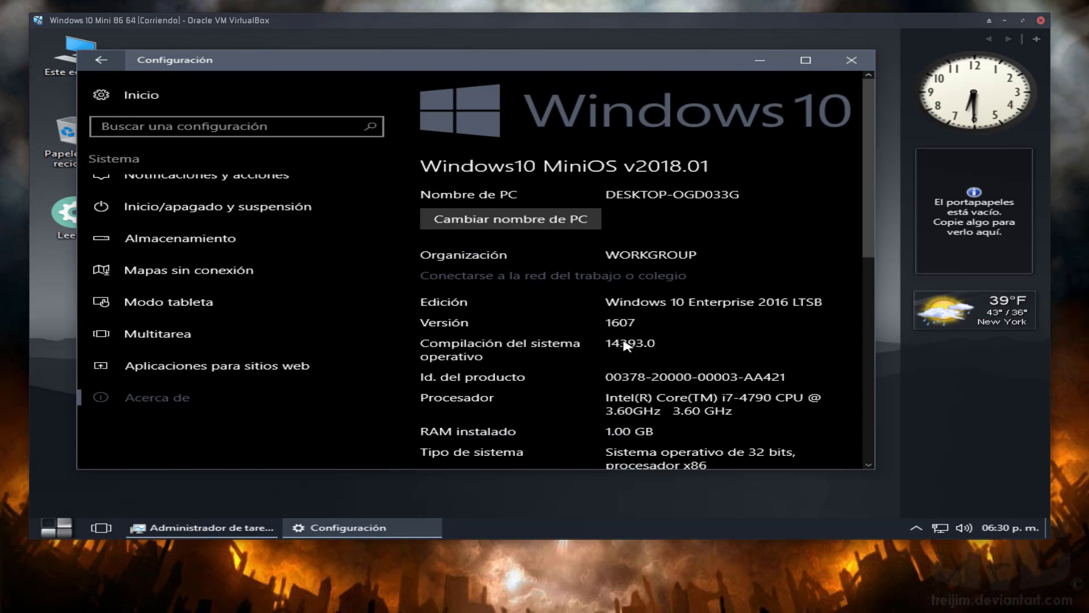
scroll(639, 355, "down", 10)
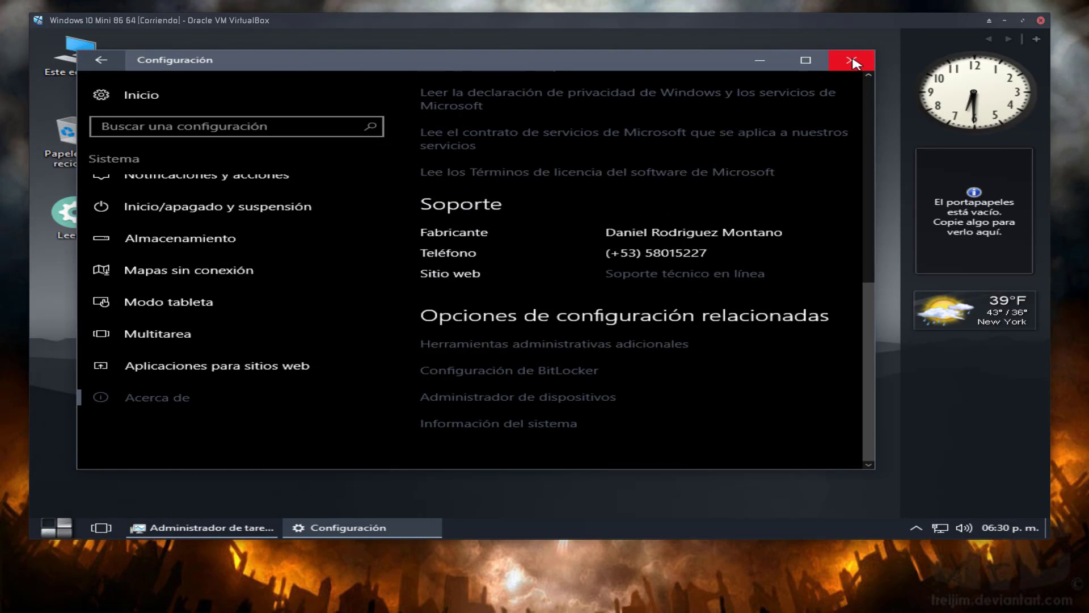
Check the Windows activation status under Actualización y seguridad and close Configuración.
left_click(114, 92)
scroll(305, 360, "down", 2)
left_click(173, 383)
left_click(165, 318)
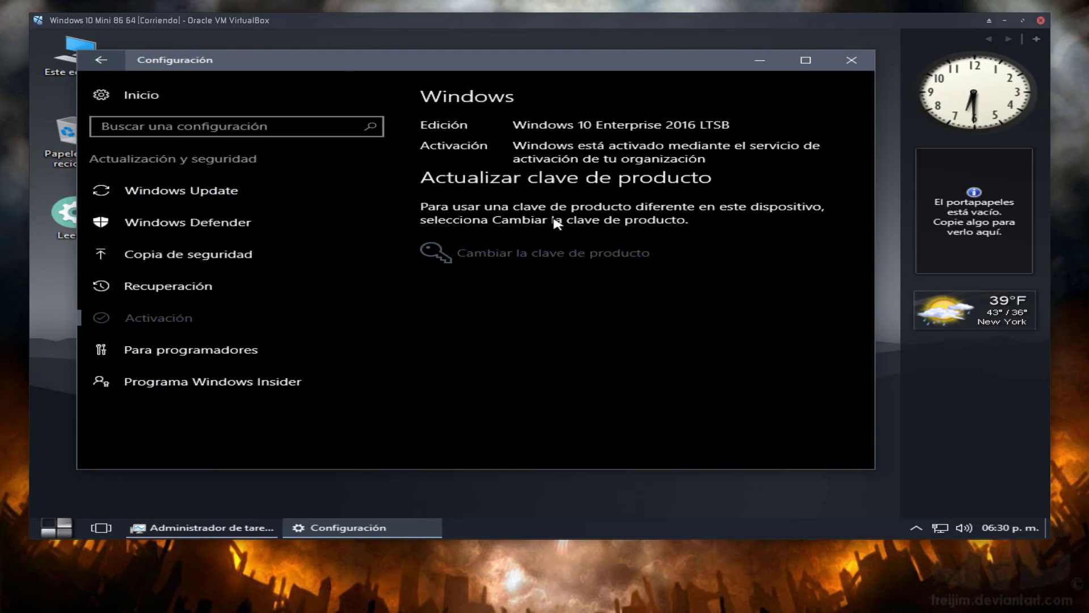
left_click(851, 59)
Set the desktop background to the grey rocky landscape with the moon and move the Configuración window to reveal the desktop.
right_click(425, 186)
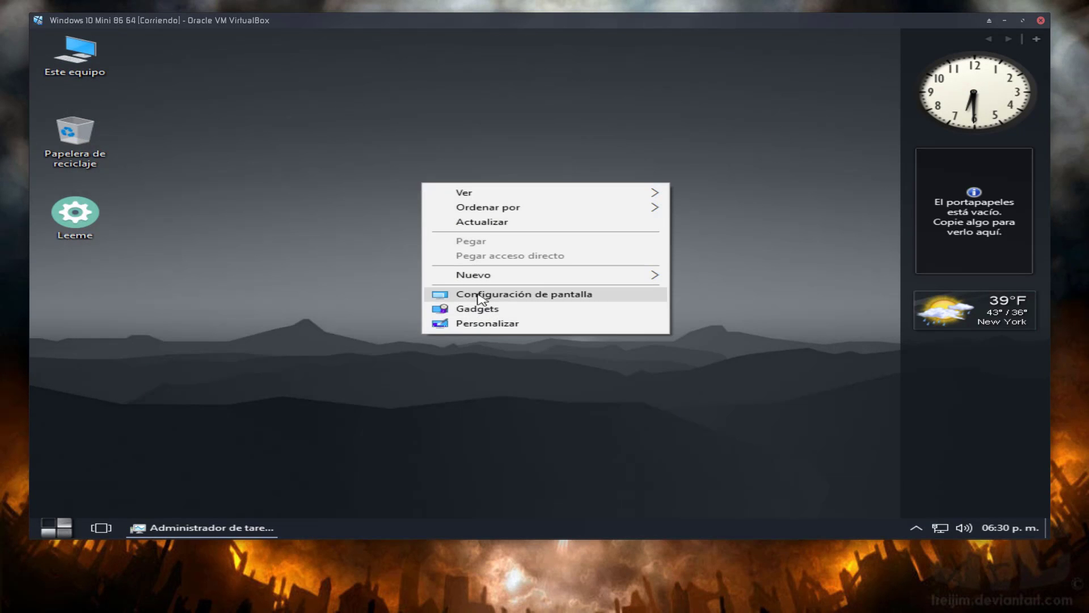
left_click(478, 322)
scroll(567, 314, "down", 2)
left_click(613, 316)
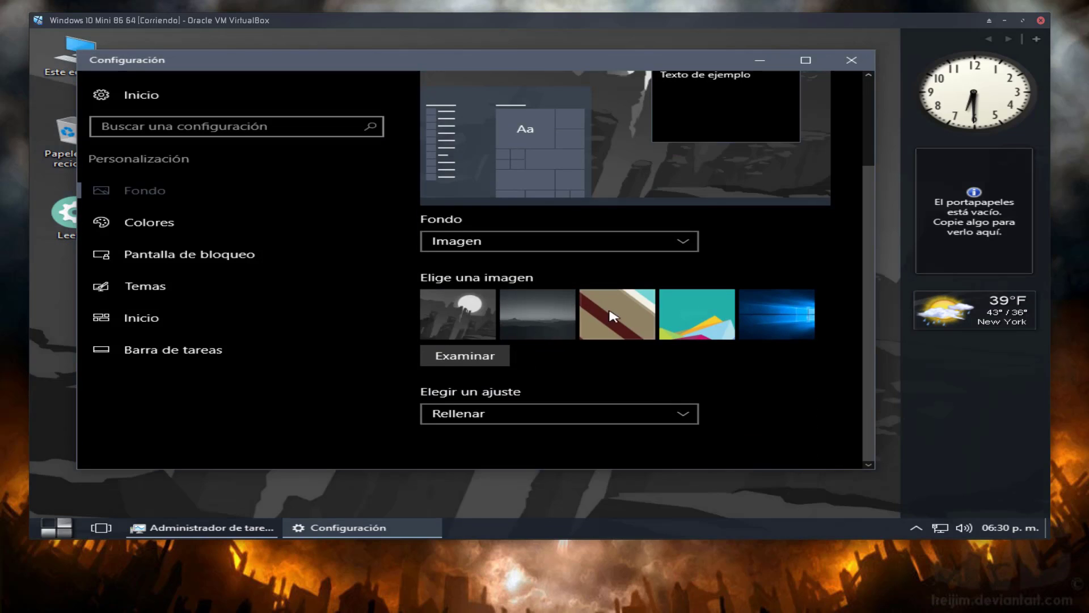
left_click_drag(645, 61, 632, 382)
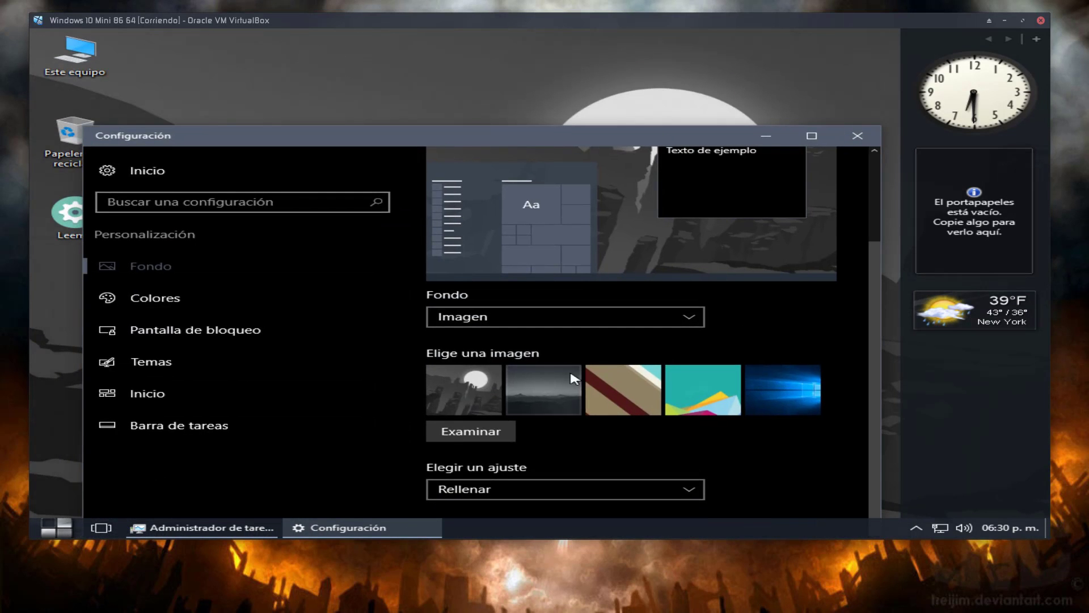
In the Barra de tareas settings, try automatically hiding the taskbar in desktop mode and turn it off again.
left_click(224, 421)
left_click(457, 217)
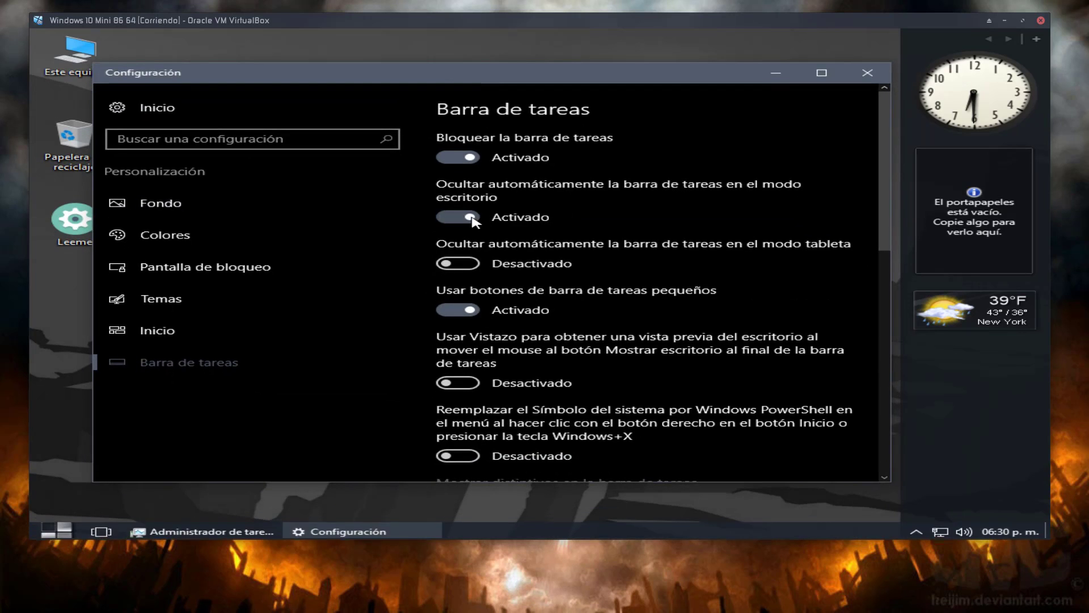
left_click(457, 217)
Try another screen location for the taskbar, set it back to Abajo and close Configuración.
scroll(514, 378, "down", 3)
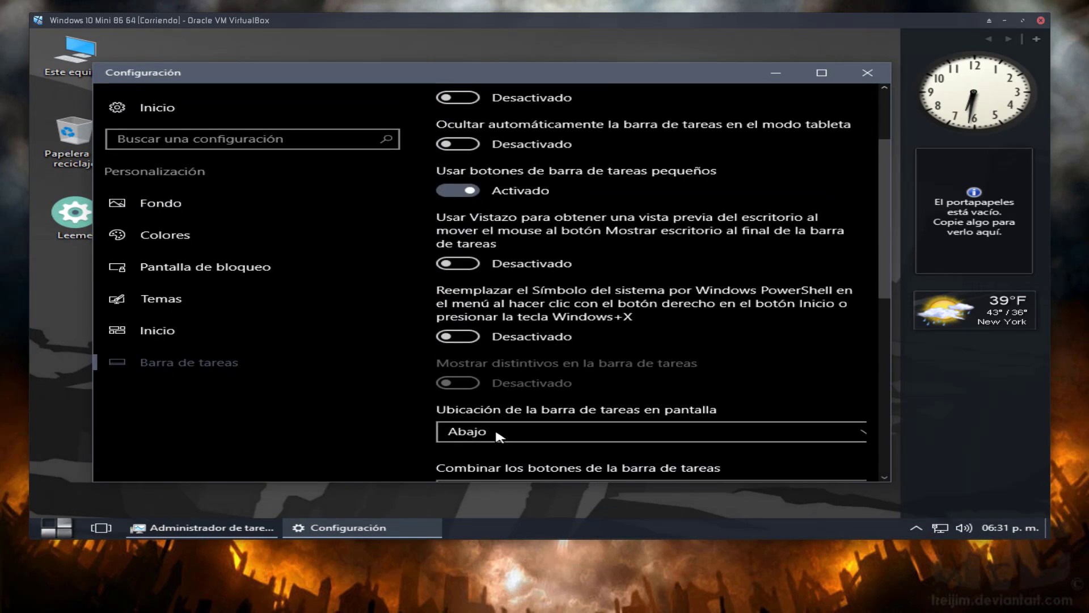
left_click(498, 432)
left_click(491, 369)
left_click(496, 434)
left_click(487, 452)
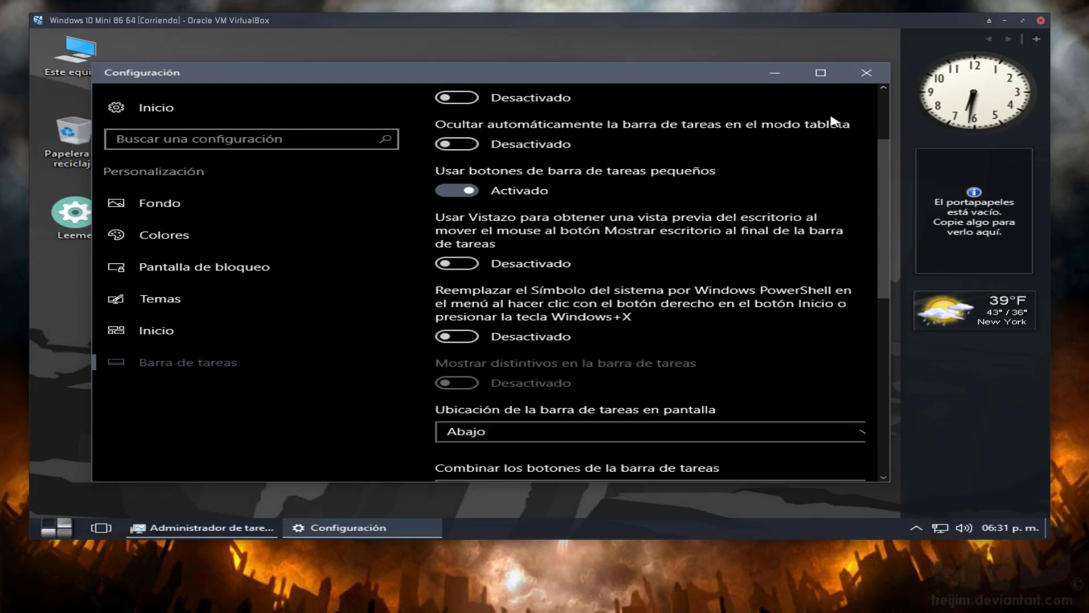
left_click(867, 74)
View the Leeme welcome window and the Task Manager's memory usage, closing each one.
double_click(64, 233)
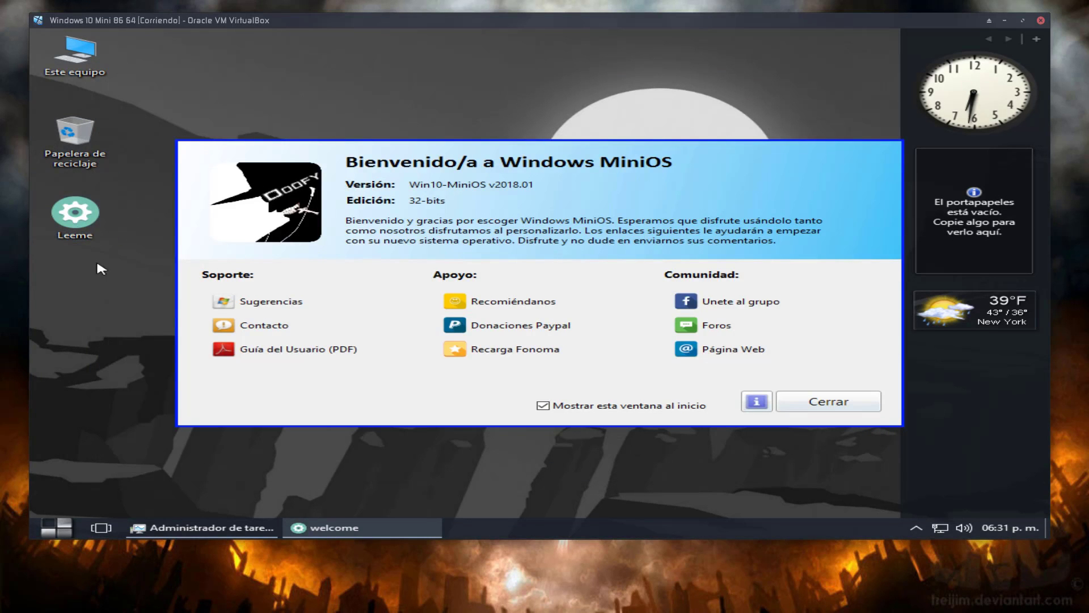
left_click(828, 402)
left_click(202, 528)
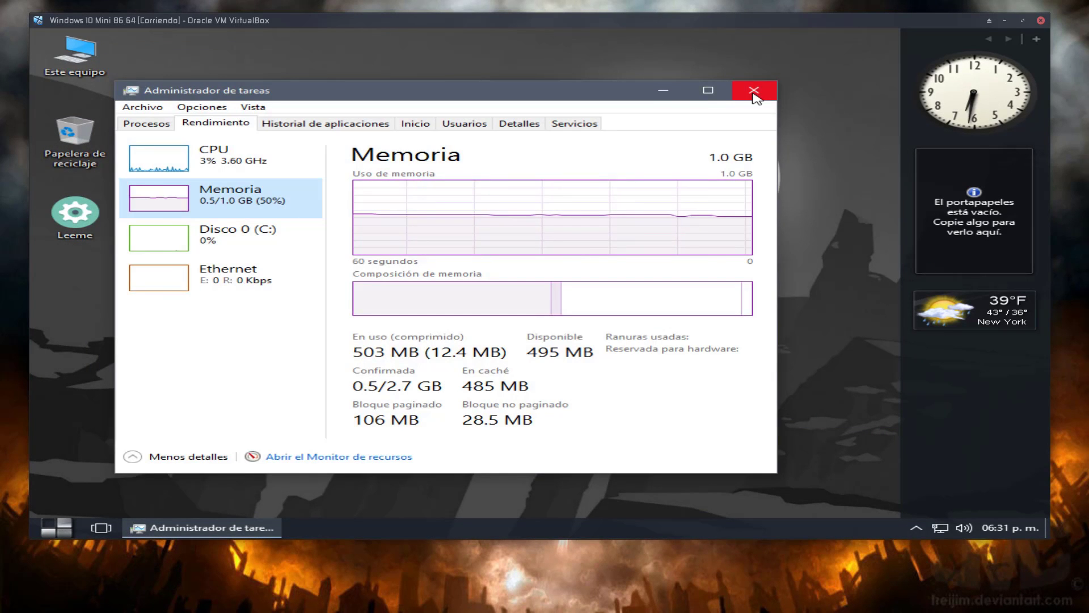
key("alt+F4")
Review the basic system information and activation status in the properties of Este equipo and close the window.
right_click(69, 50)
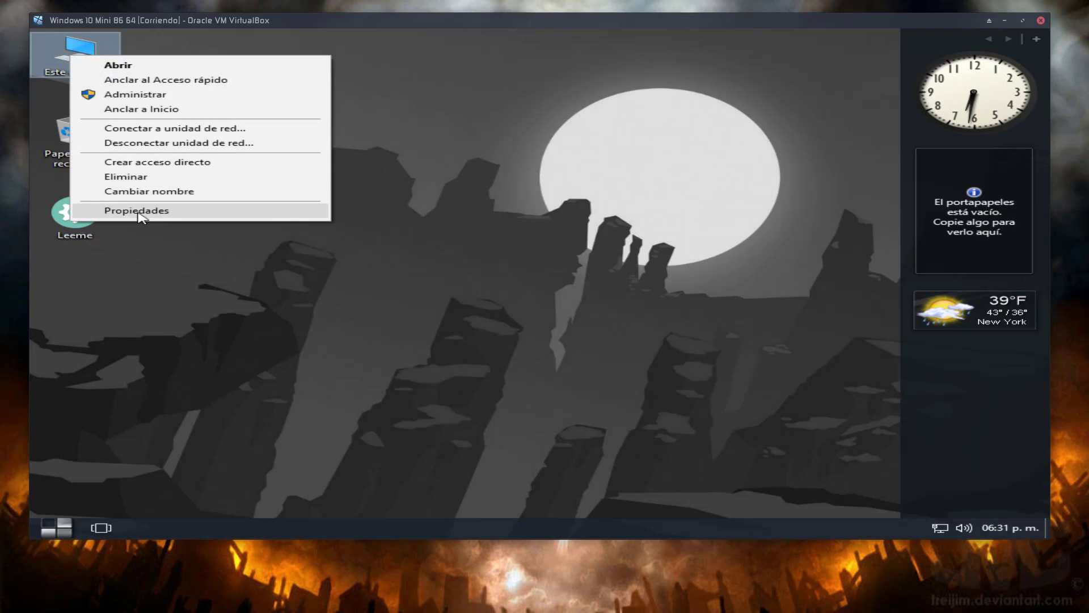
left_click(113, 212)
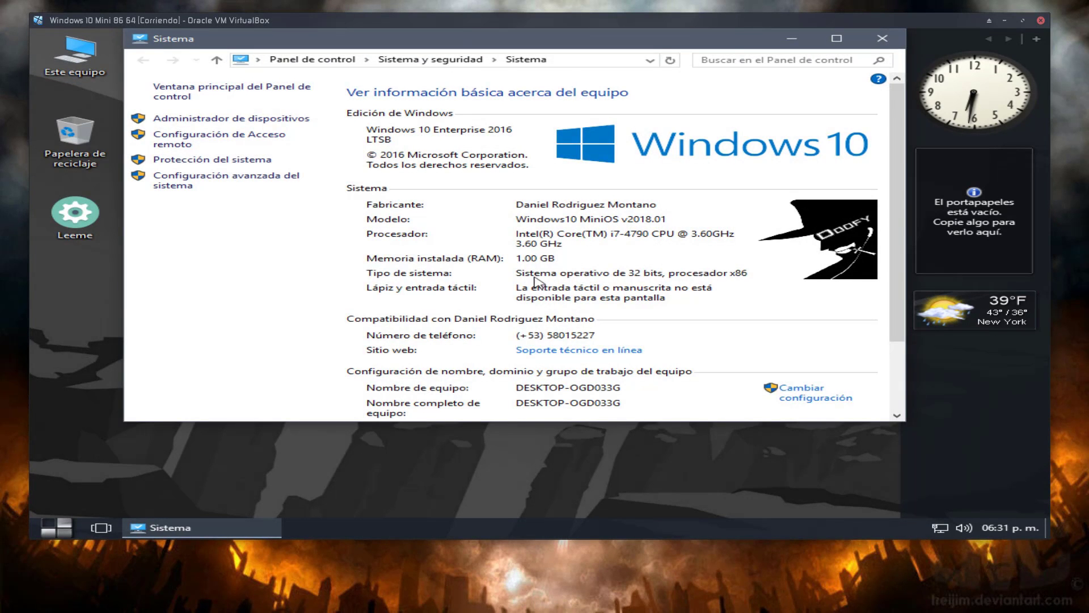
scroll(584, 301, "down", 3)
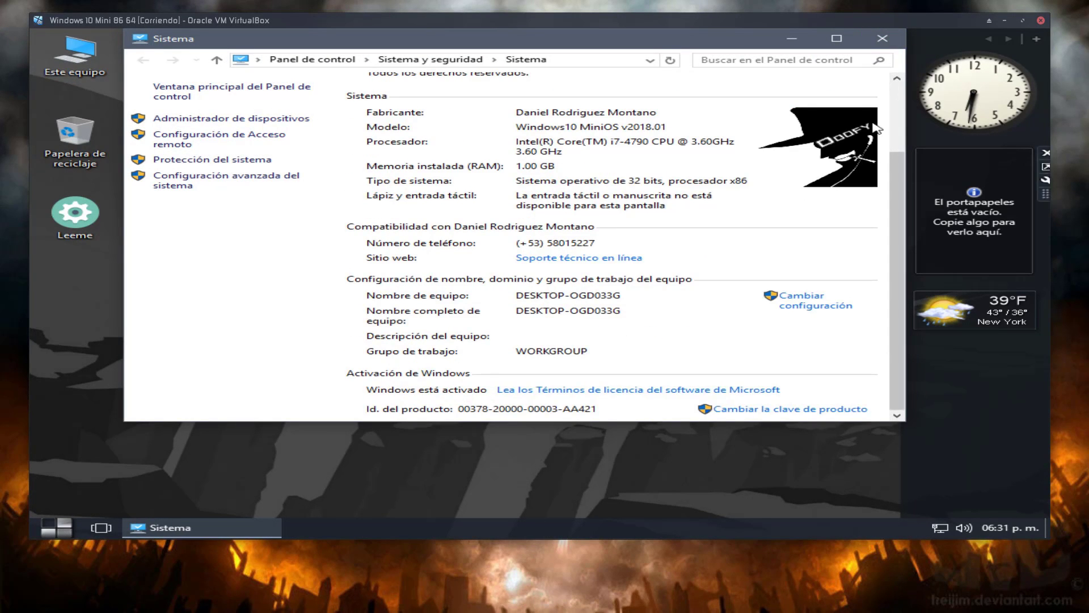
key("alt+F4")
Shut down Windows in the virtual machine.
left_click(57, 528)
left_click(316, 500)
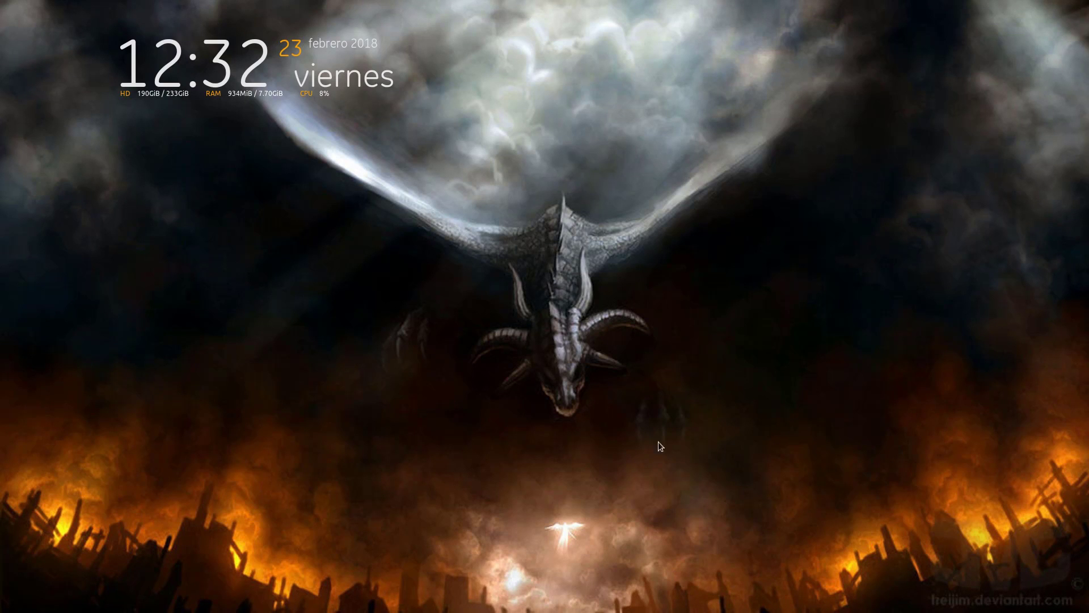
key("alt+Tab")
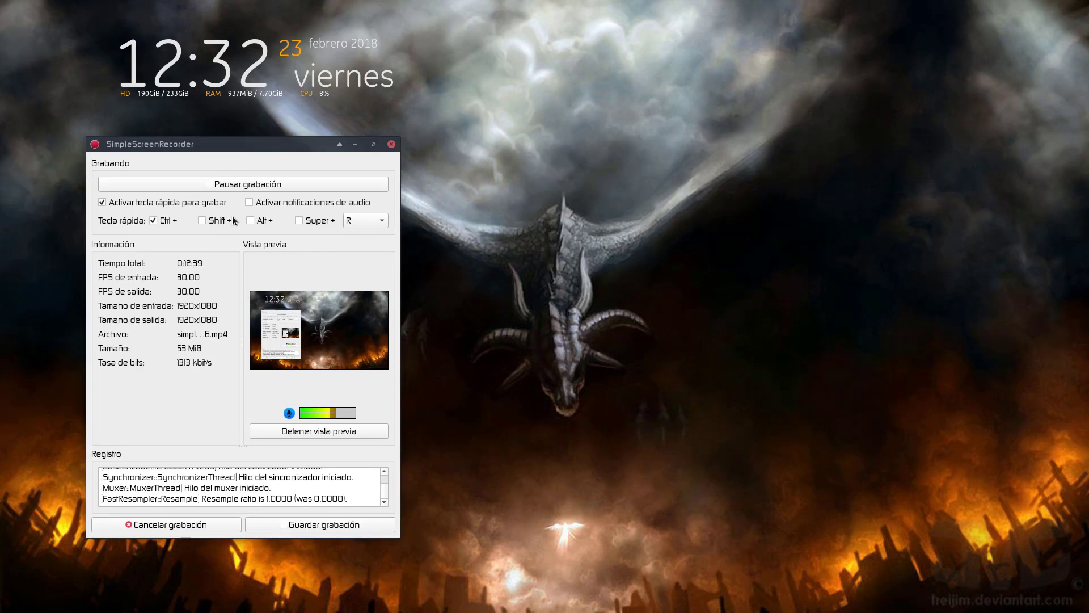
left_click_drag(290, 149, 931, 20)
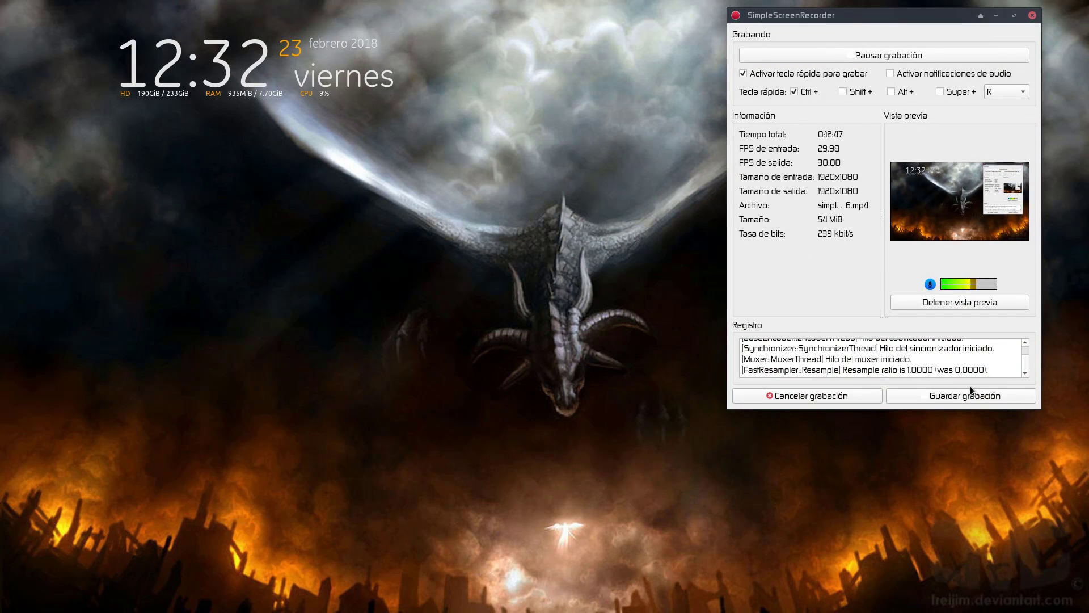